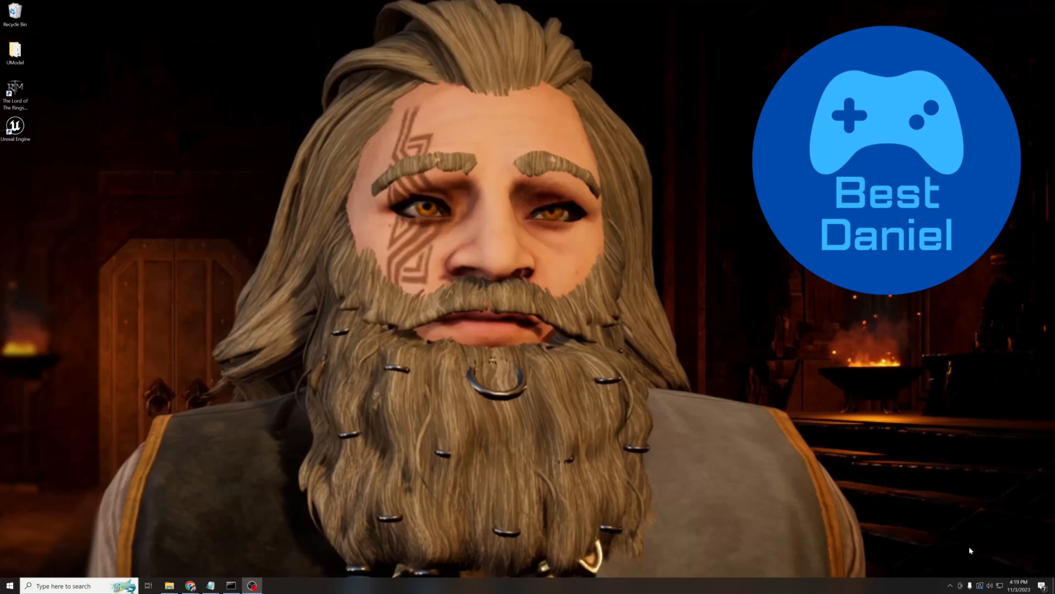
Open the installation folder of The Lord of The Rings Return to Moria from the Epic Games Launcher library and show its full path.
left_click(950, 585)
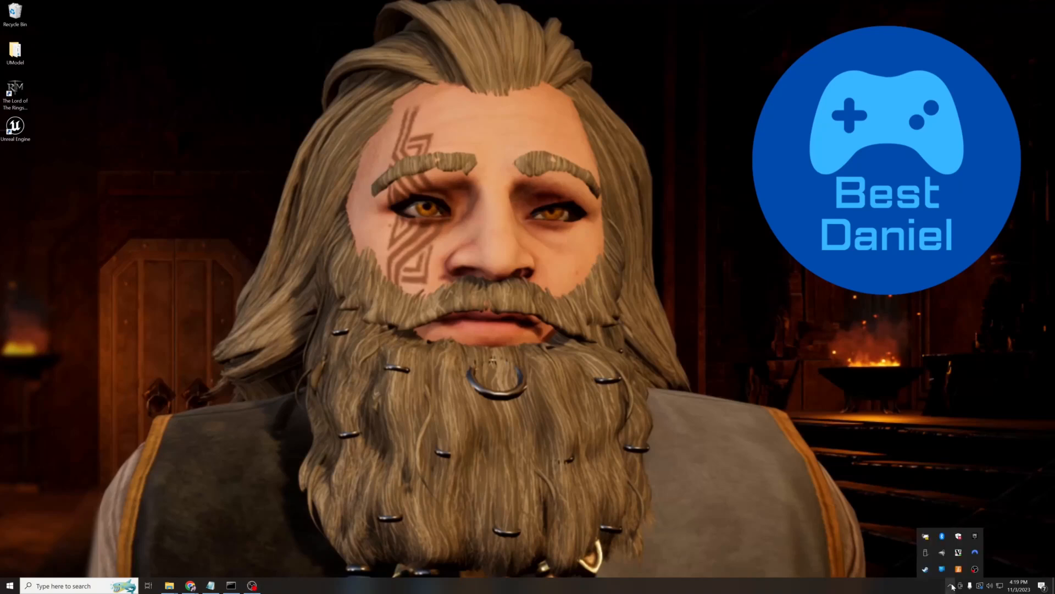
left_click(974, 536)
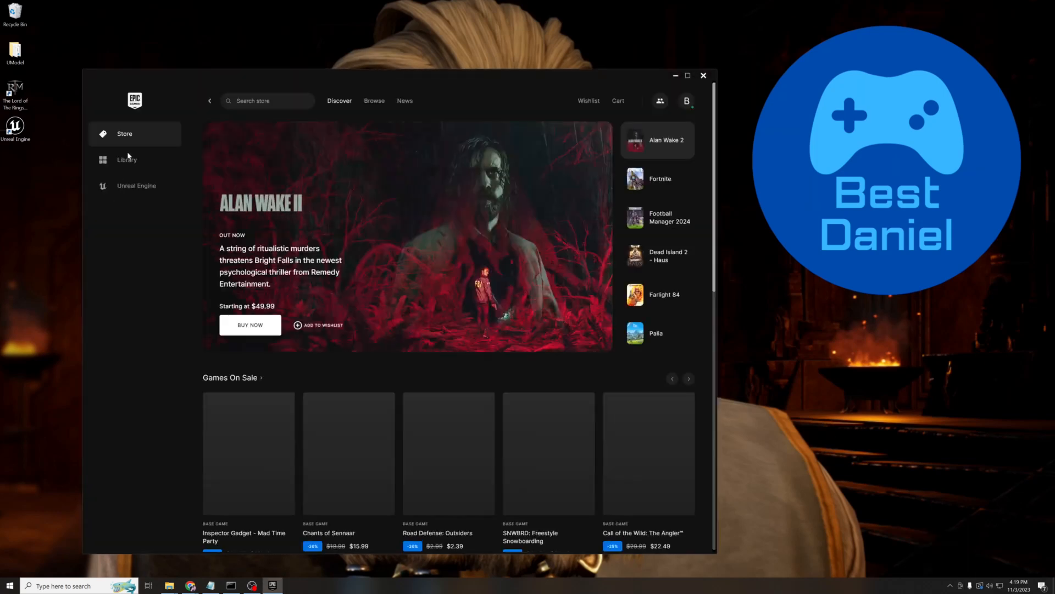
left_click(128, 160)
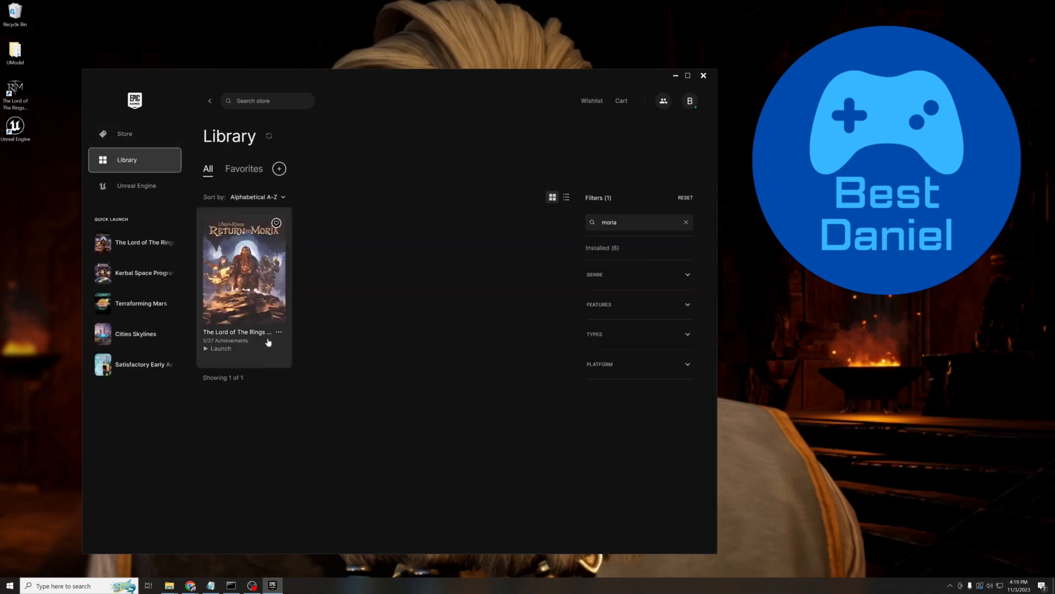
left_click(278, 333)
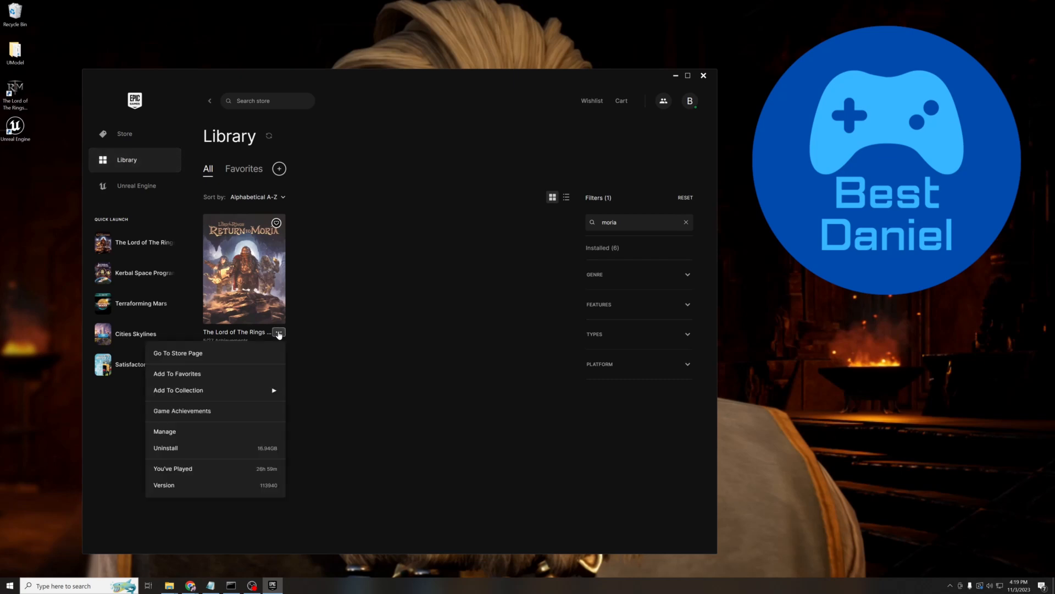
left_click(202, 433)
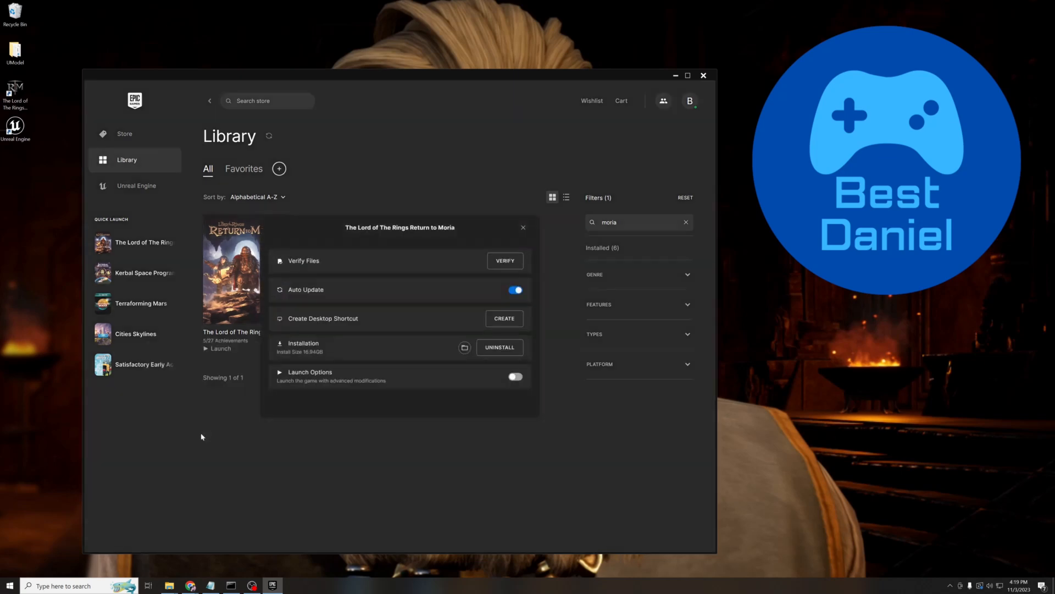
left_click(464, 347)
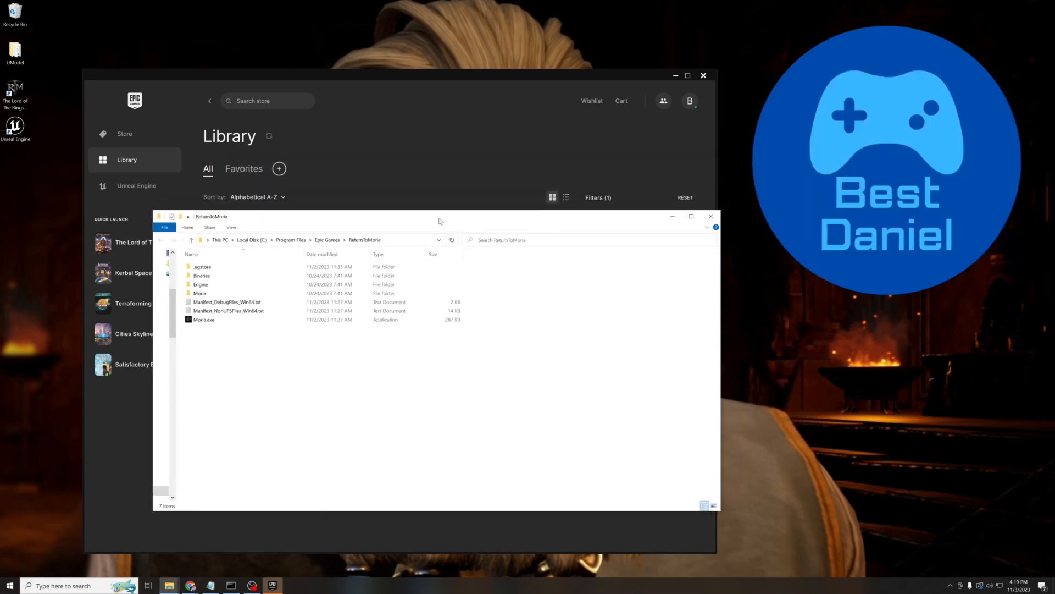
left_click(402, 242)
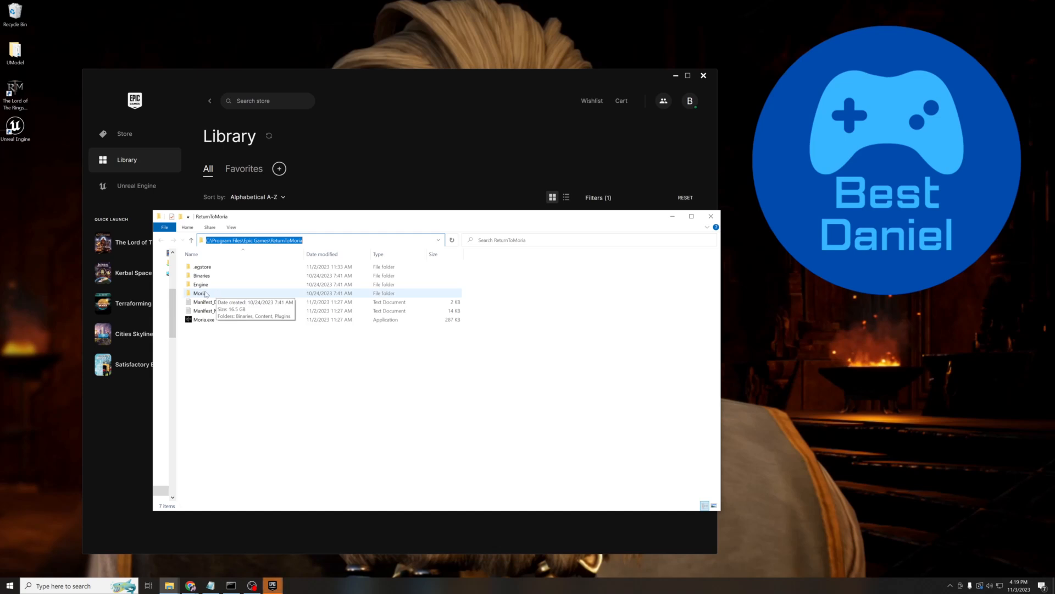
Go to the Moria\Binaries\Win64 subfolder of the game installation.
double_click(206, 294)
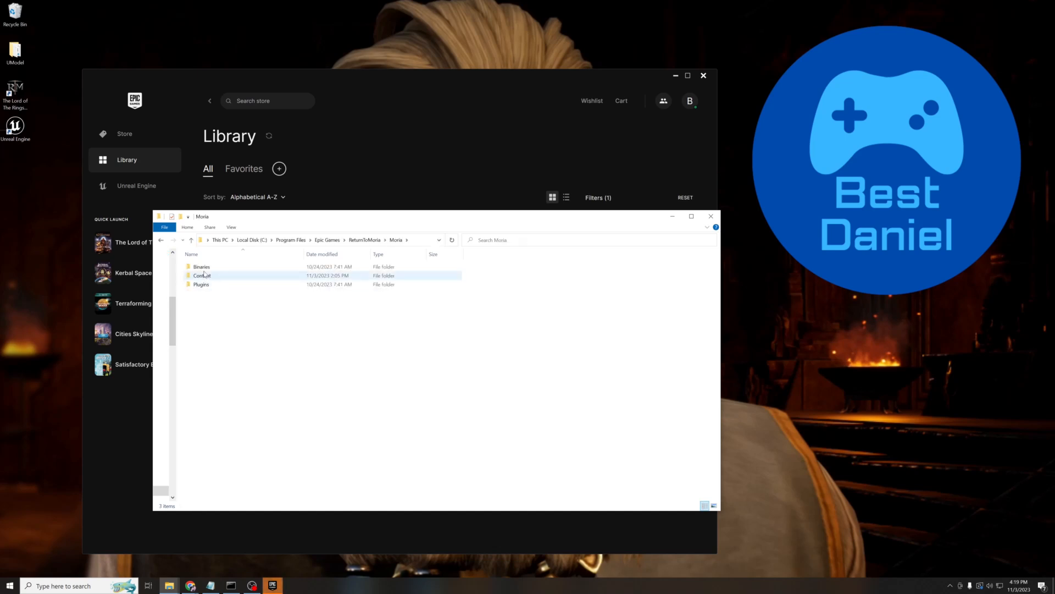
double_click(203, 267)
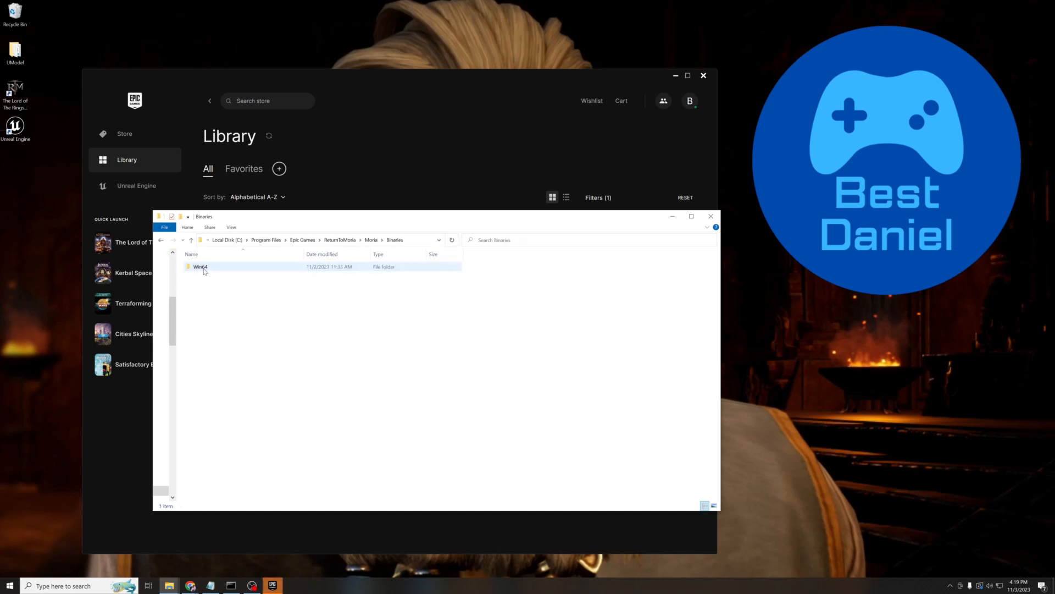
double_click(201, 267)
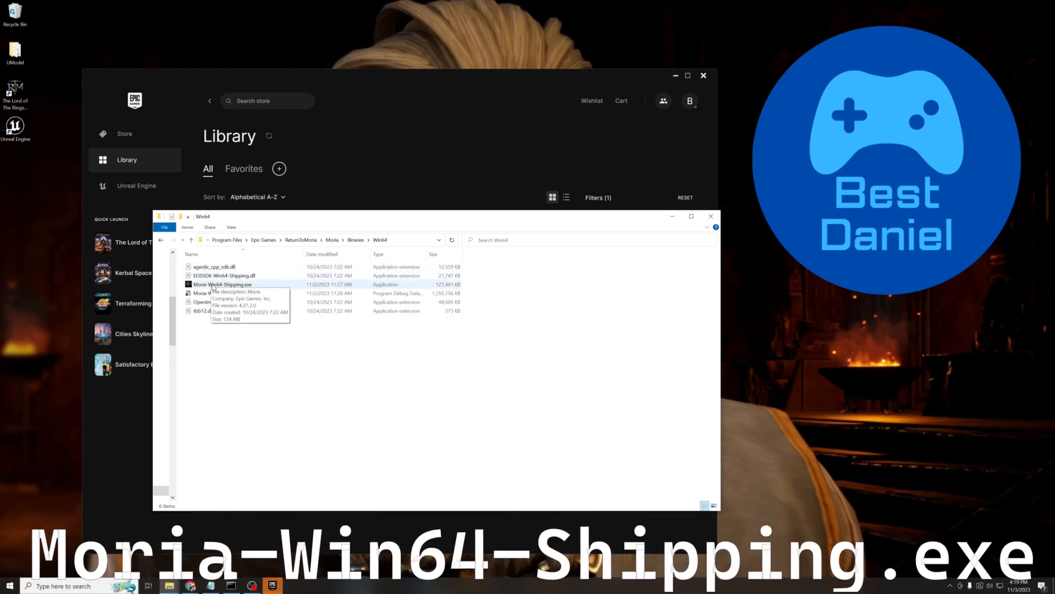
Check the file version in the detailed properties of Moria-Win64-Shipping.exe.
left_click(212, 283)
right_click(212, 283)
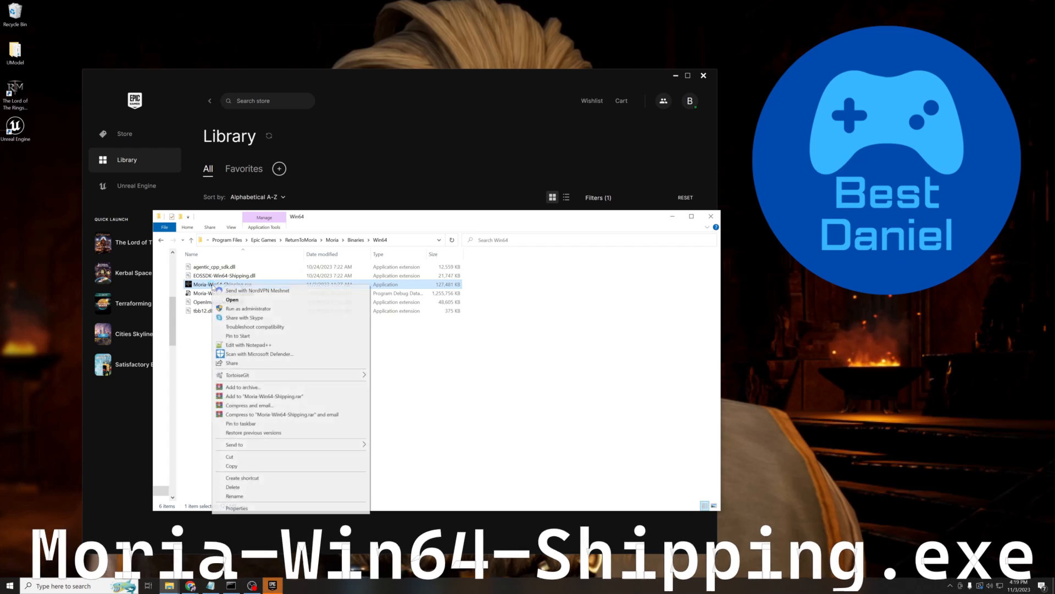
left_click(247, 506)
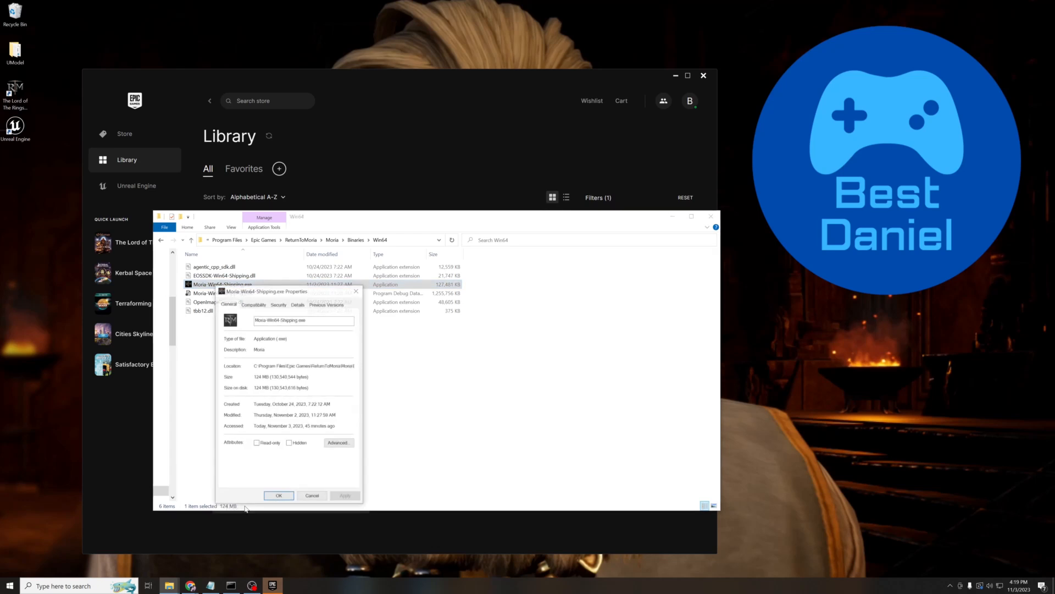
left_click(298, 304)
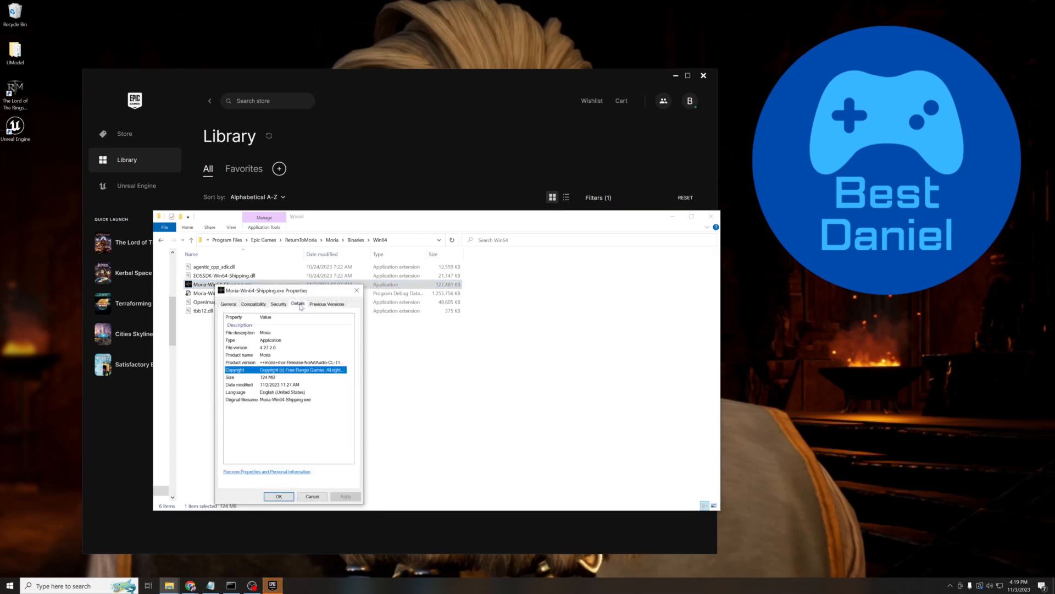
left_click(243, 348)
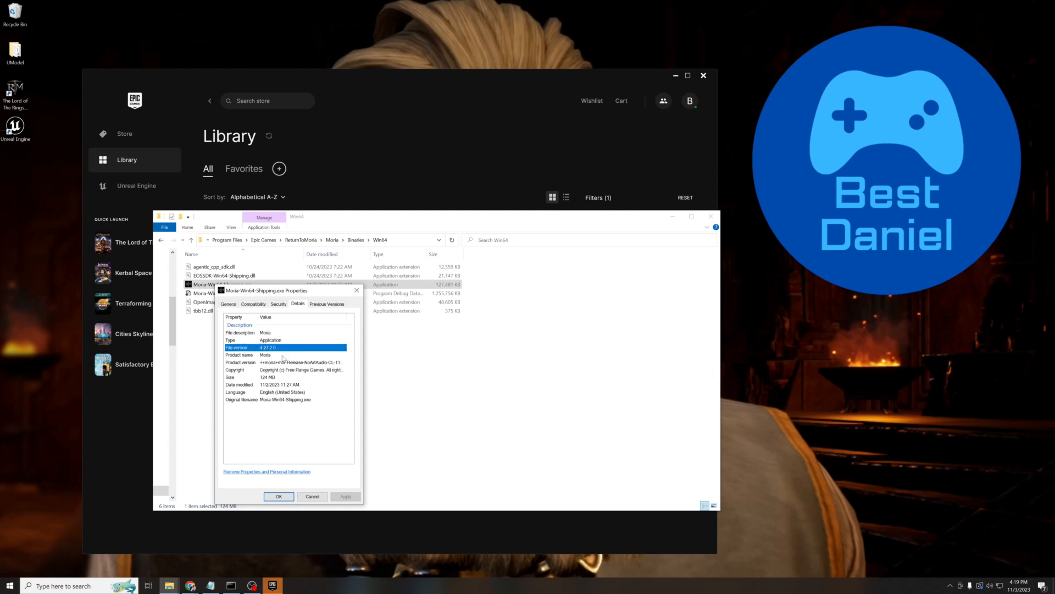
left_click(357, 291)
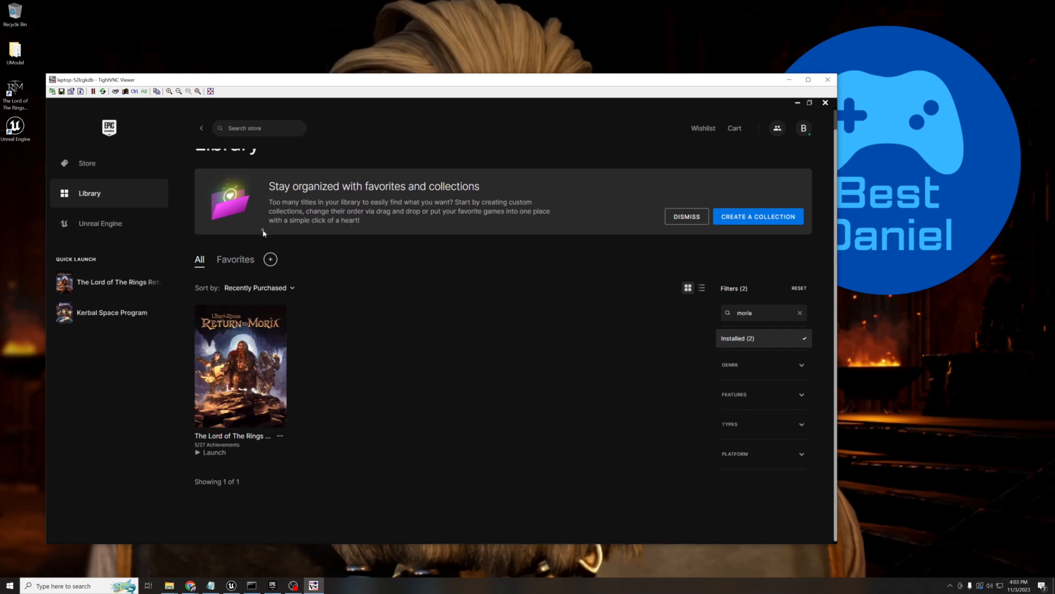
Open the Unreal Engine library in the Epic Games Launcher and try to install engine version 5.3.1.
left_click(100, 223)
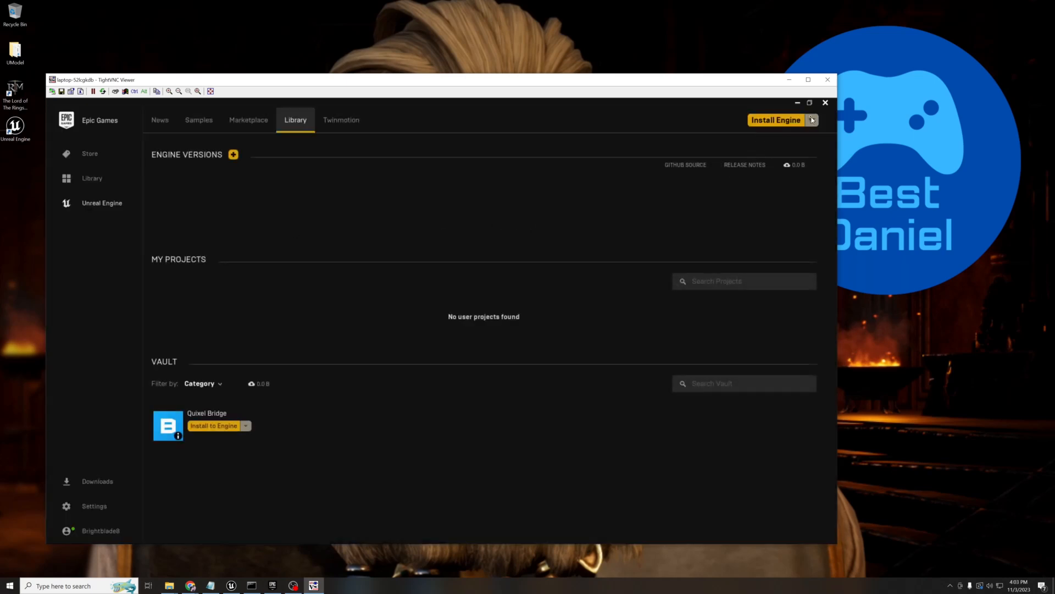
left_click(788, 123)
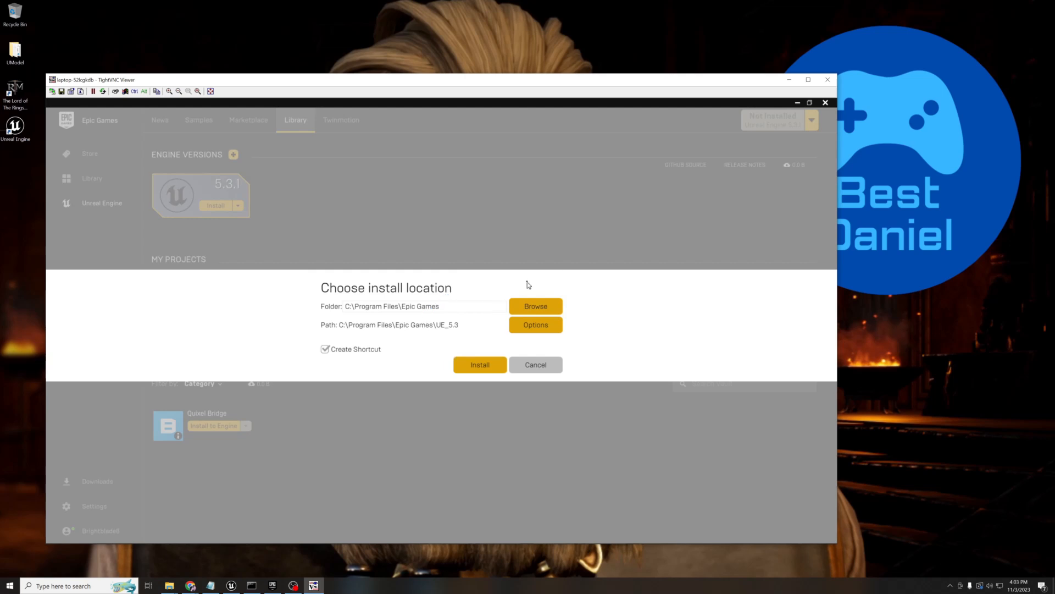
left_click(525, 364)
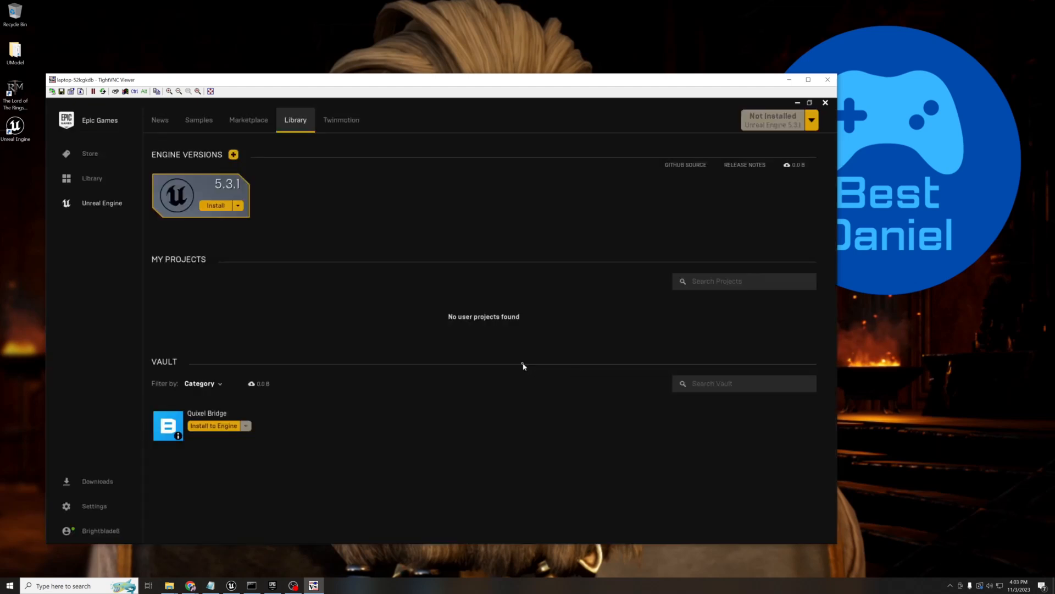
Add another engine version slot set to 4.27.2 and start its installation.
left_click(234, 156)
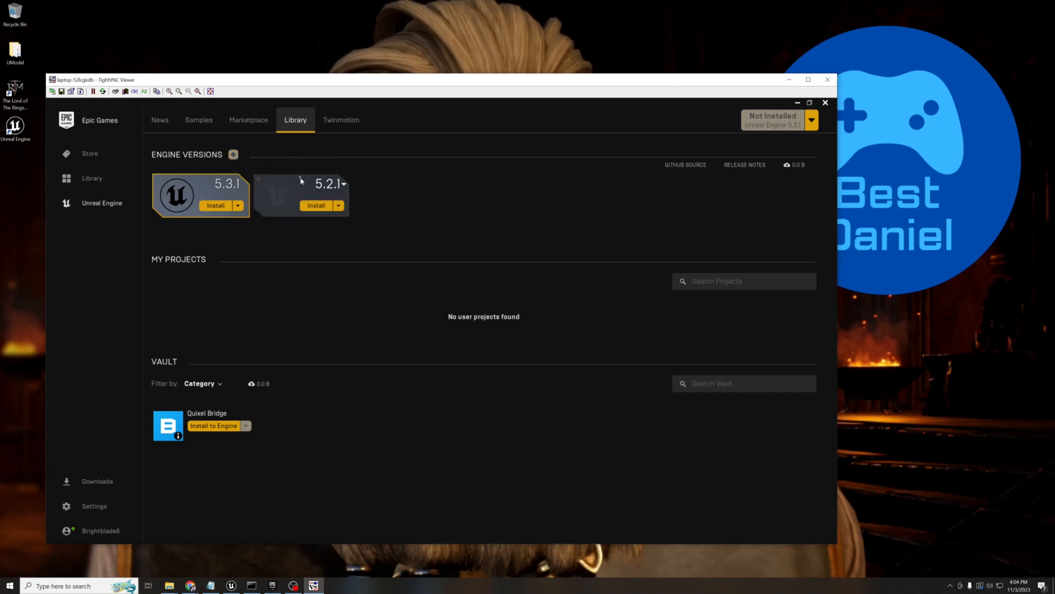
left_click(343, 184)
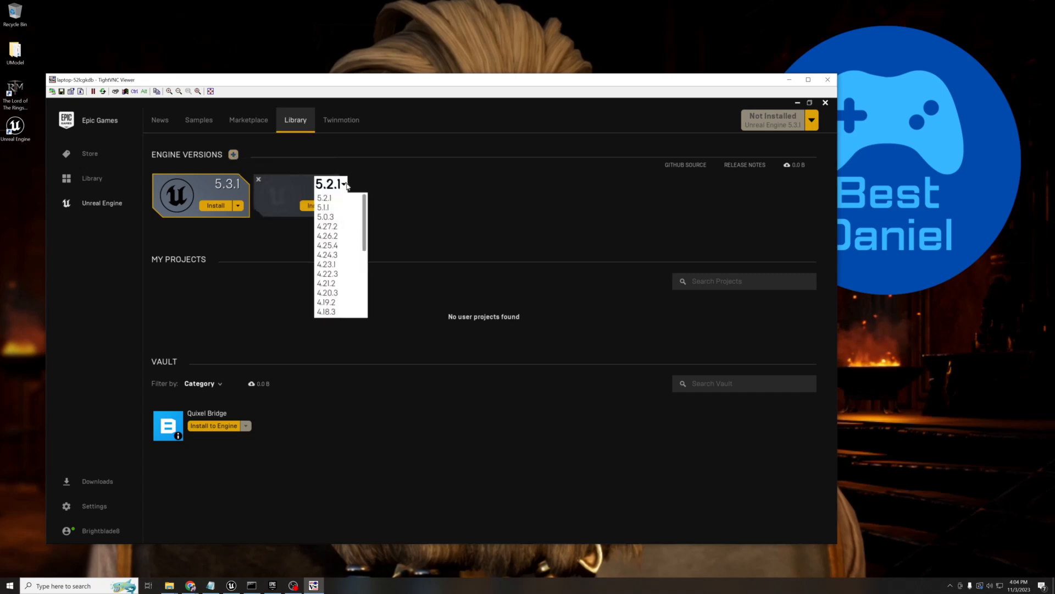
left_click(338, 226)
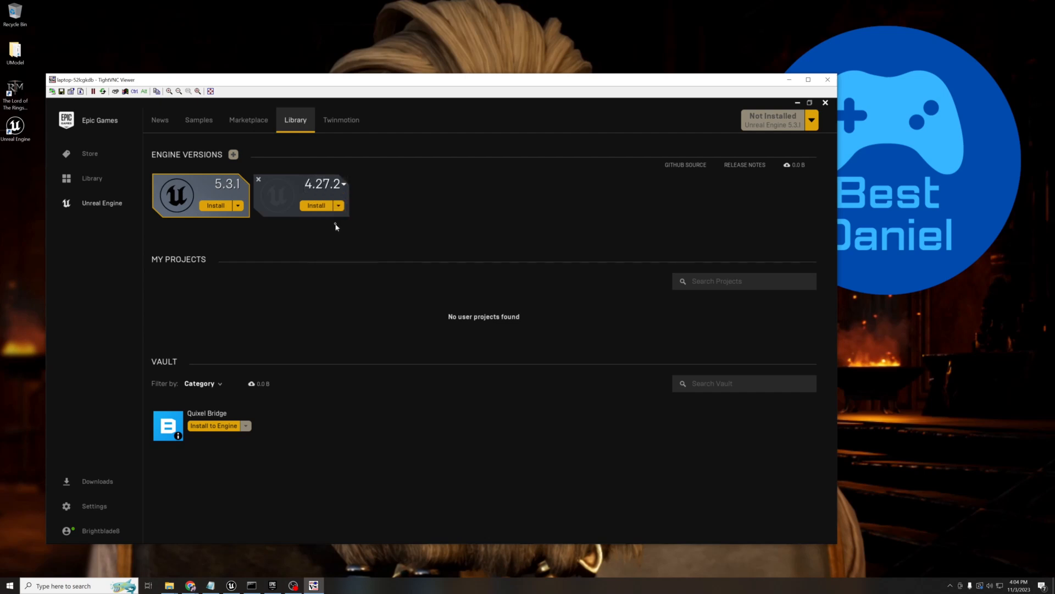
left_click(323, 209)
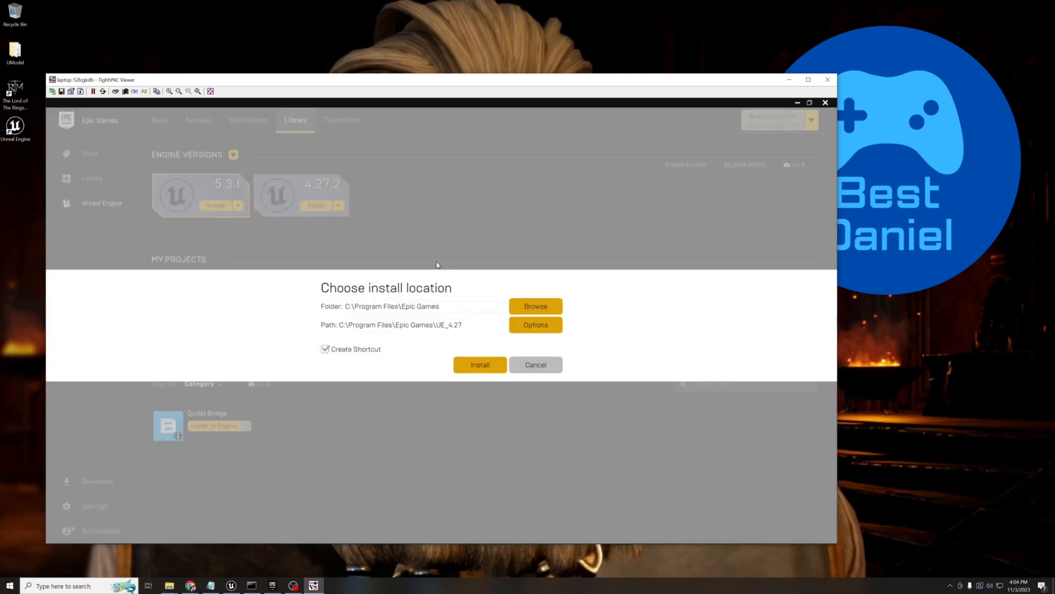
Exclude the Android, IOS and Linux target platforms from the Unreal Engine 4.27.2 installation options and apply them.
left_click(518, 322)
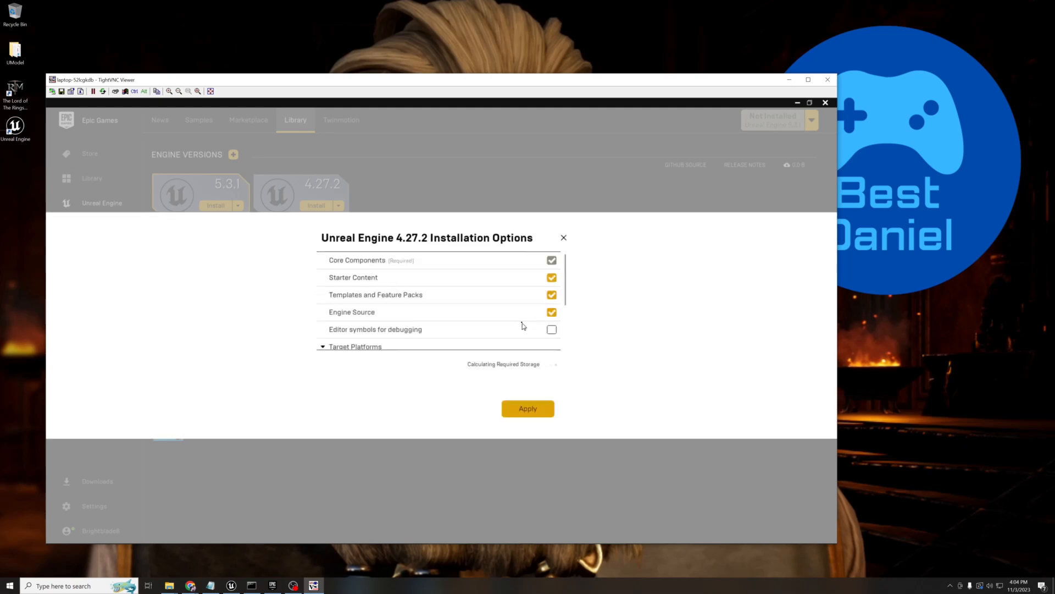
left_click_drag(568, 295, 562, 331)
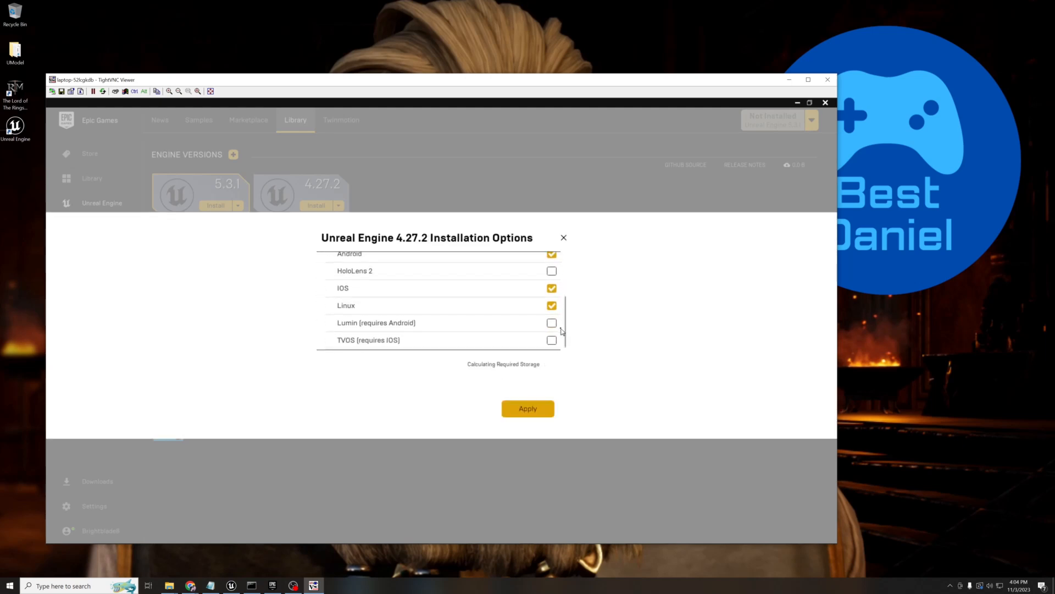
left_click(552, 257)
left_click(552, 289)
left_click(552, 305)
left_click_drag(566, 324, 562, 270)
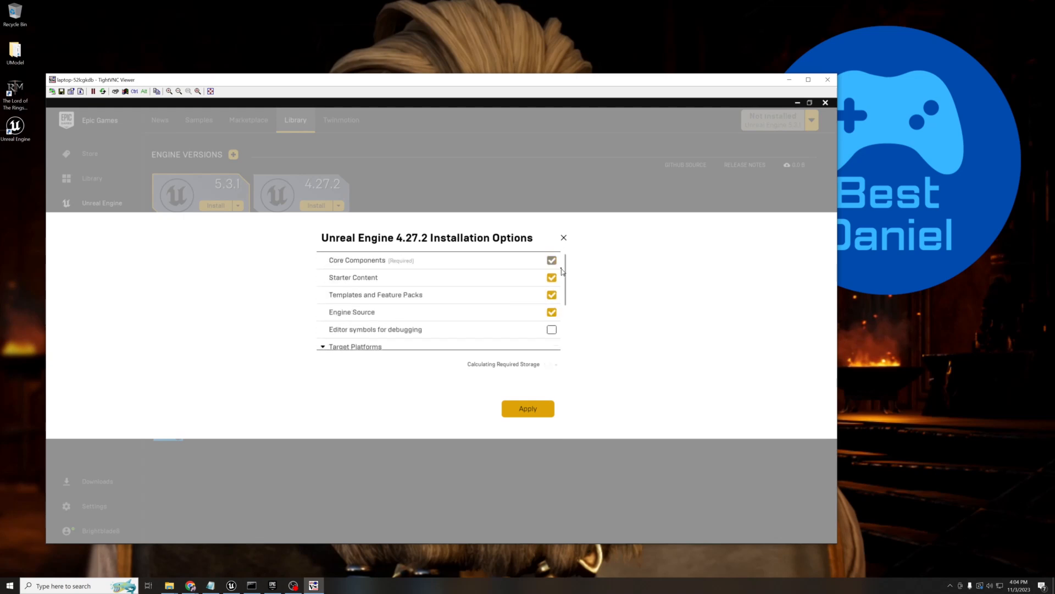
left_click(526, 407)
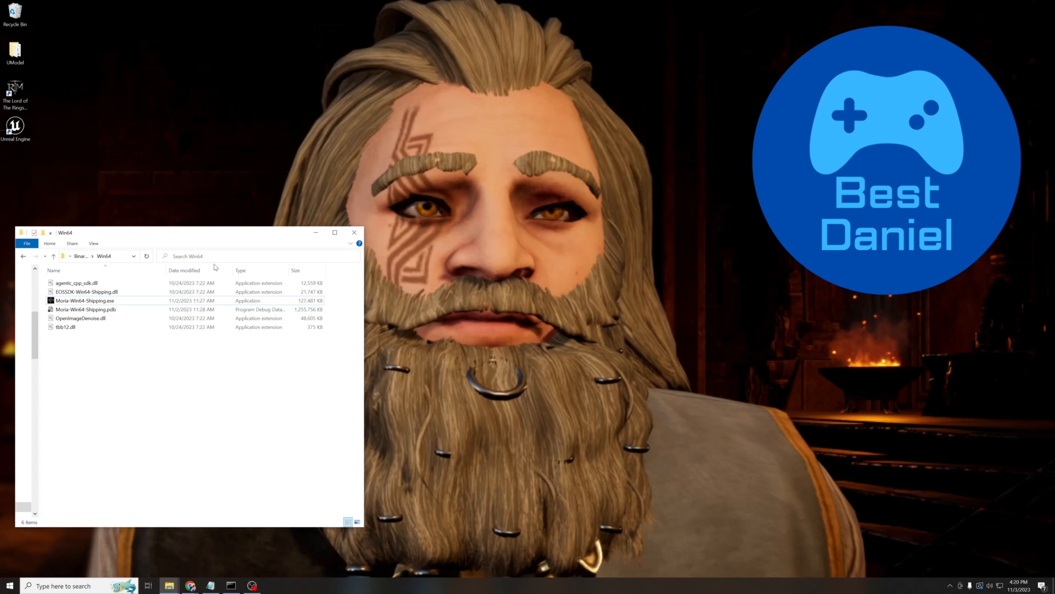
In File Explorer, go from the Win64 folder to the game's Moria\Content\Paks folder.
left_click(53, 256)
left_click(53, 257)
double_click(64, 292)
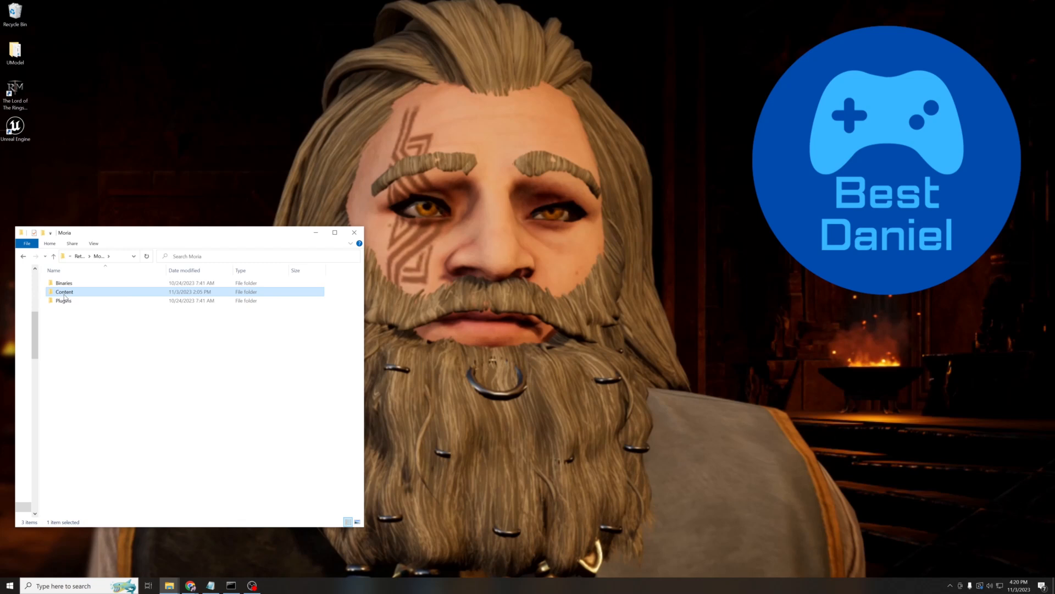
double_click(62, 300)
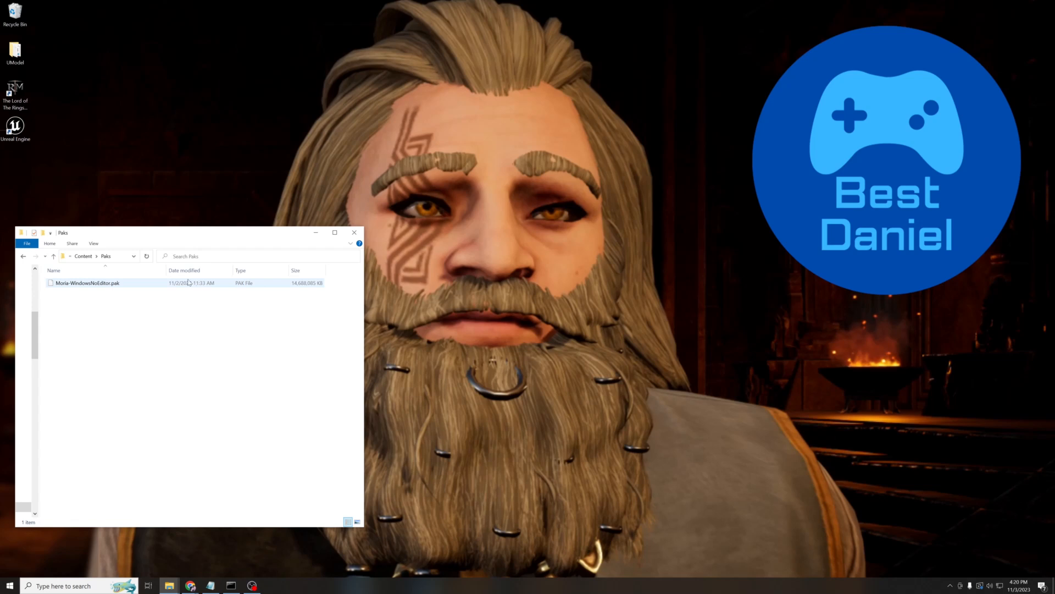
Open the UModel folder beside the Paks window and copy the full path of the Paks folder.
double_click(16, 51)
left_click_drag(128, 239, 483, 235)
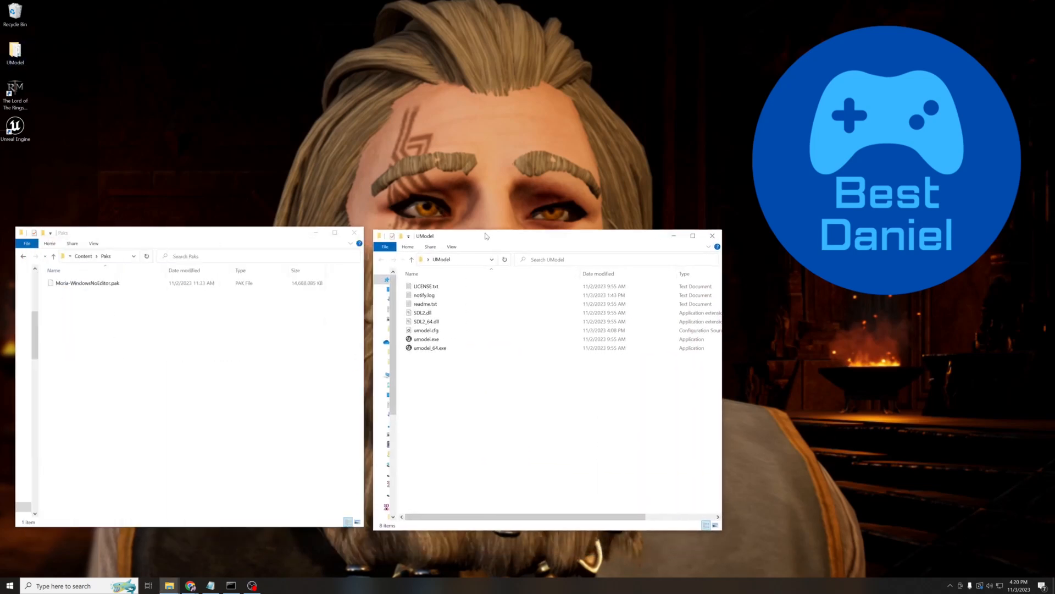
left_click(126, 258)
left_click_drag(155, 256, 296, 255)
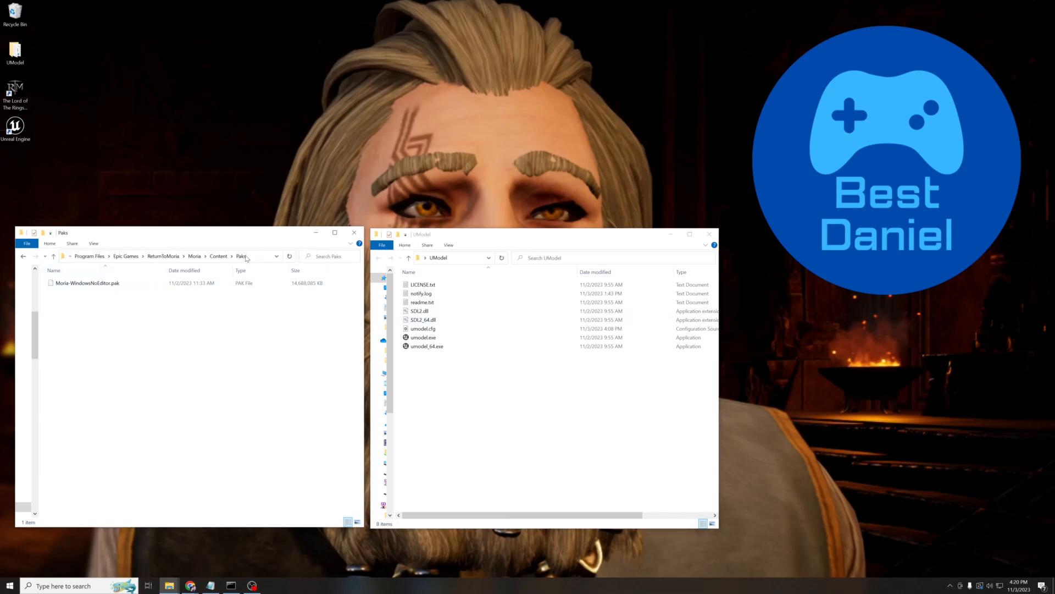
left_click(262, 258)
key("ctrl+c")
Launch umodel_64.exe and load the game files from C:\Program Files\Epic Games\ReturnToMoria\Moria\Content\Paks.
left_click(431, 346)
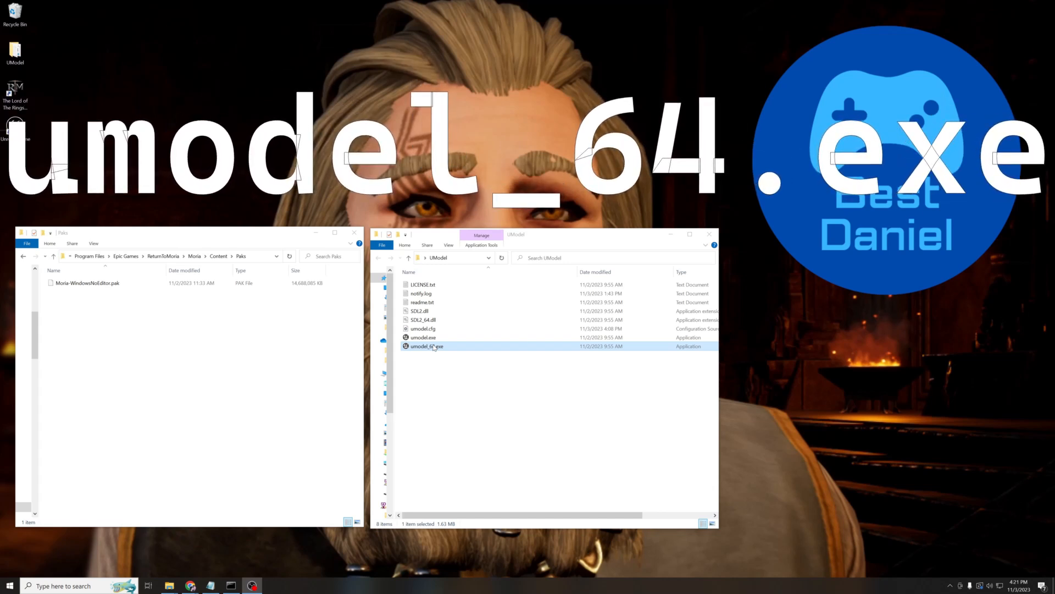
left_click(434, 348)
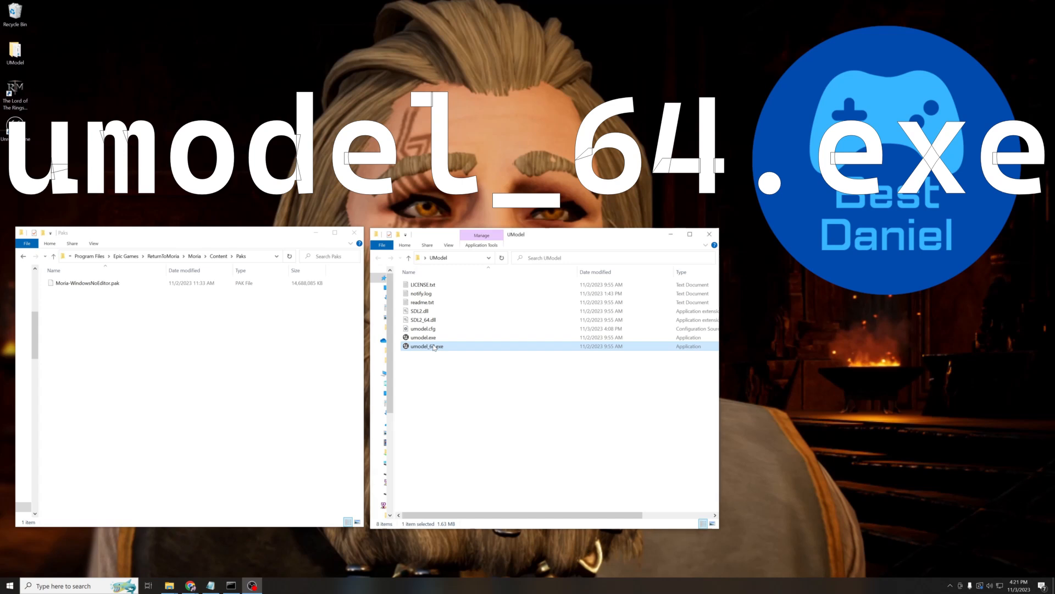
double_click(434, 347)
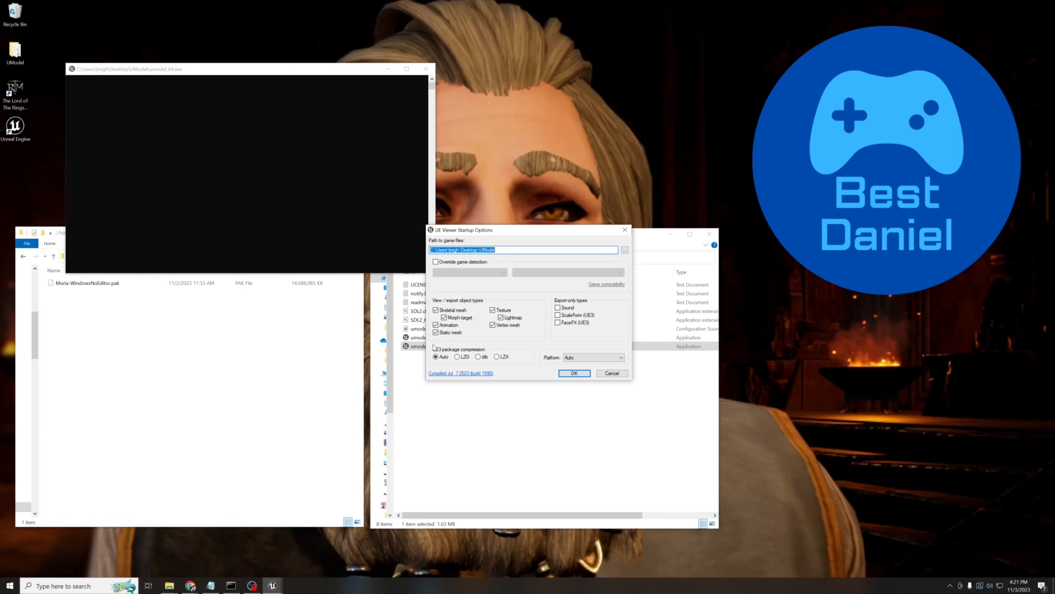
key("ctrl+v")
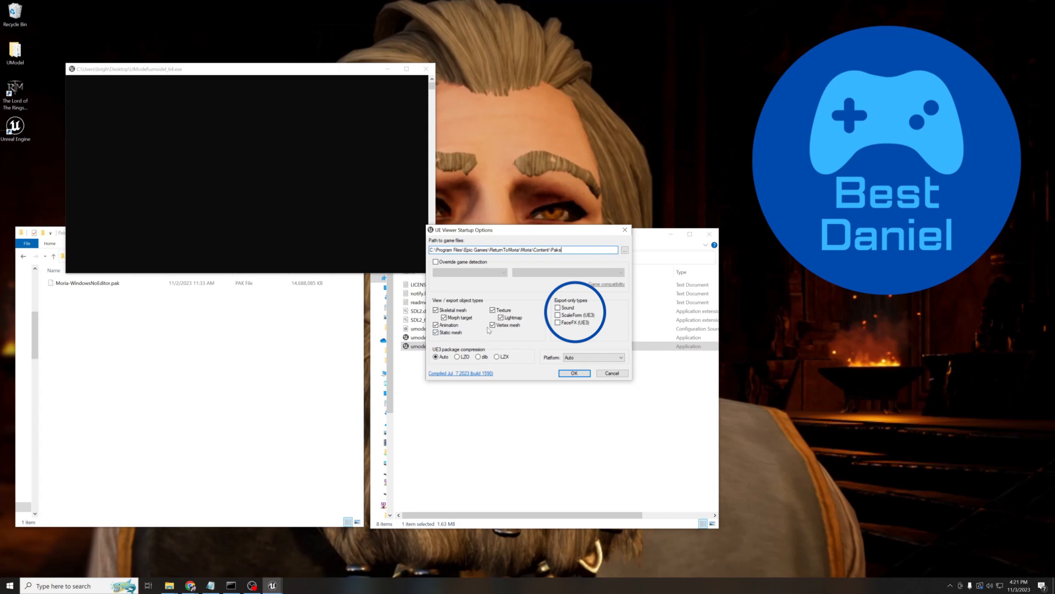
left_click(575, 373)
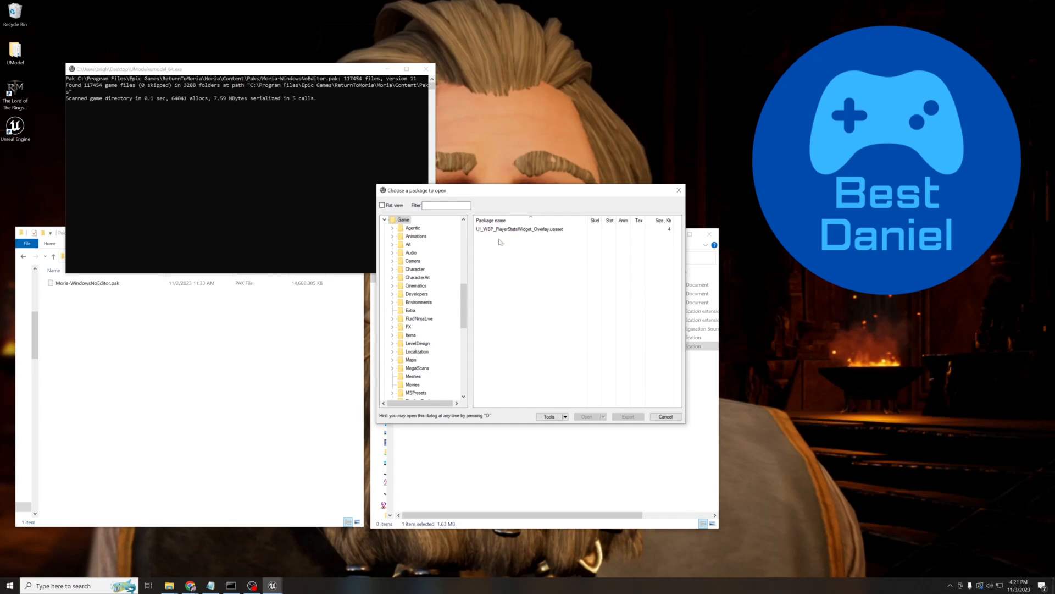
Switch the package chooser to flat view and filter the package list by "Orc".
left_click(449, 207)
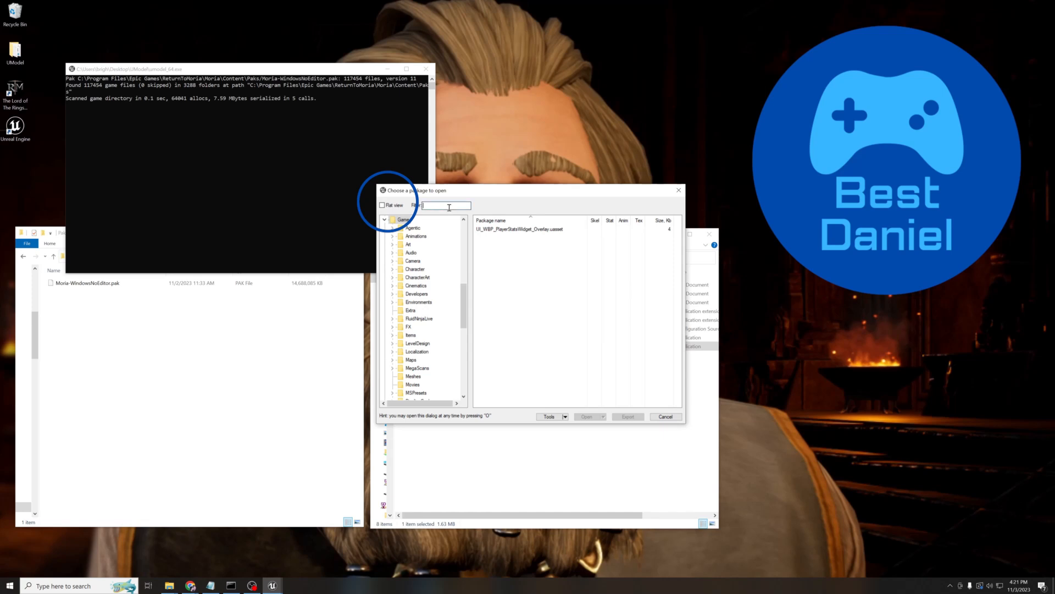
left_click(400, 205)
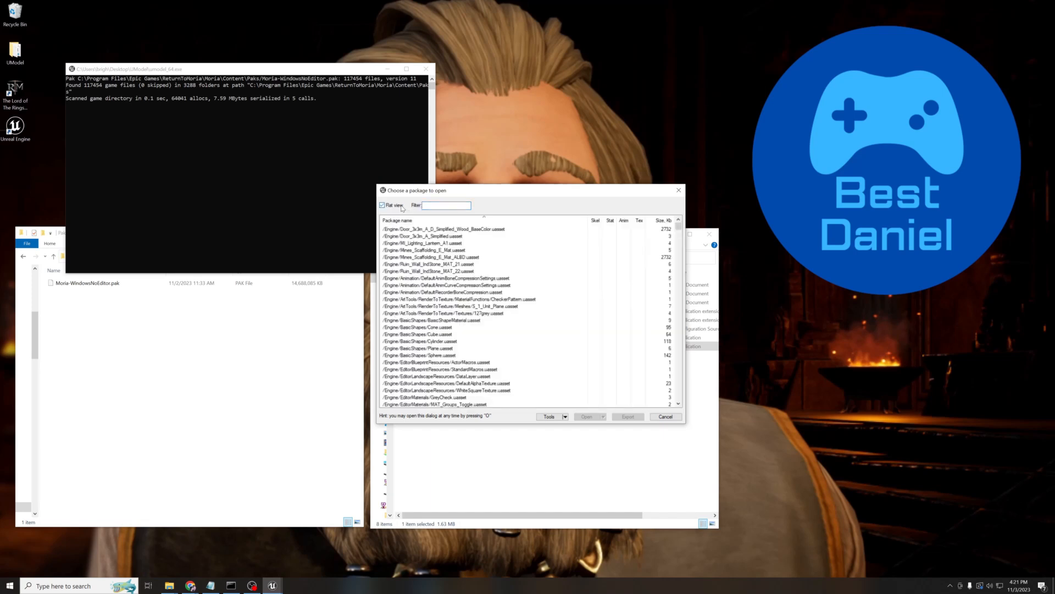
left_click(440, 205)
type("Orc")
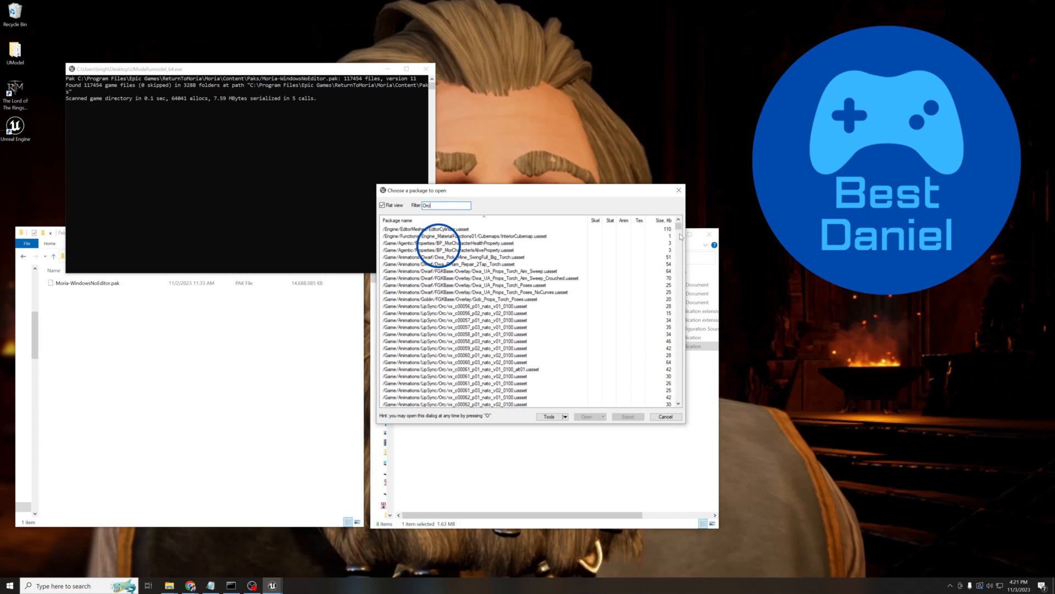
Look through the Orc-related packages, including the character art meshes, textures and shared character data.
left_click_drag(680, 232, 673, 407)
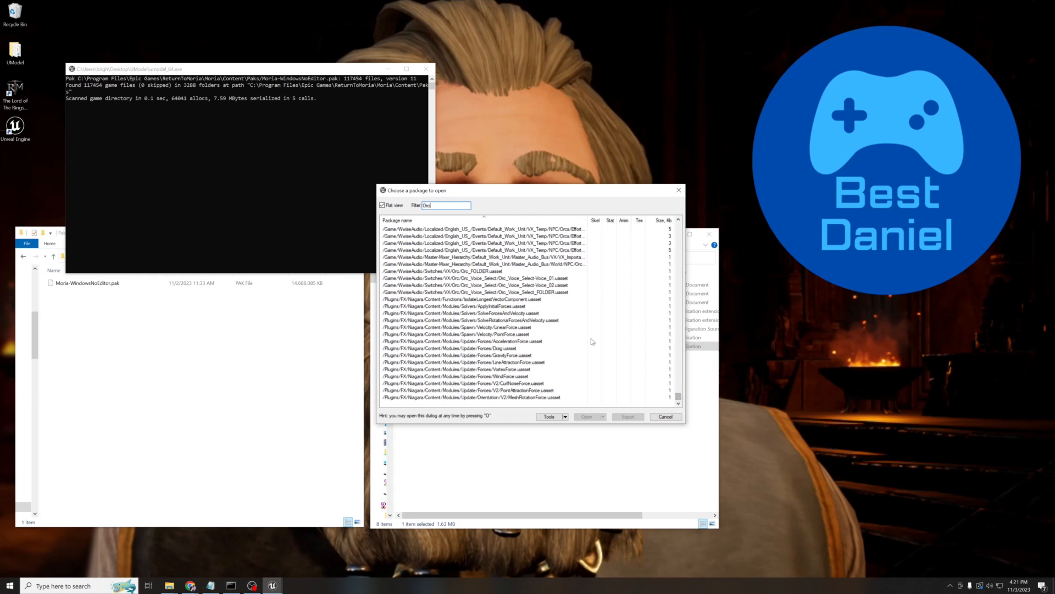
scroll(591, 340, "up", 5)
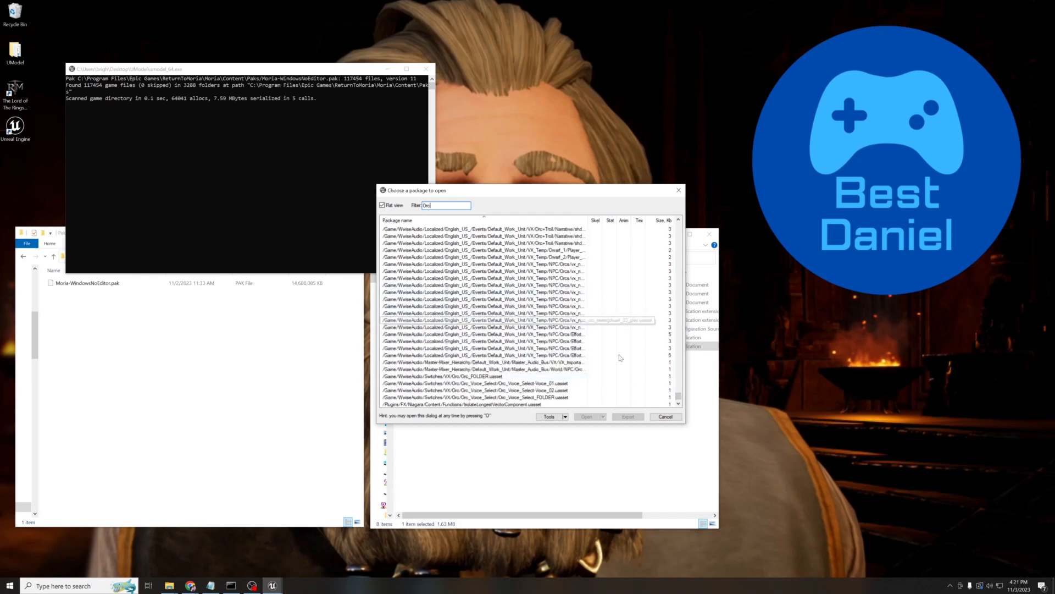
left_click_drag(679, 396, 679, 287)
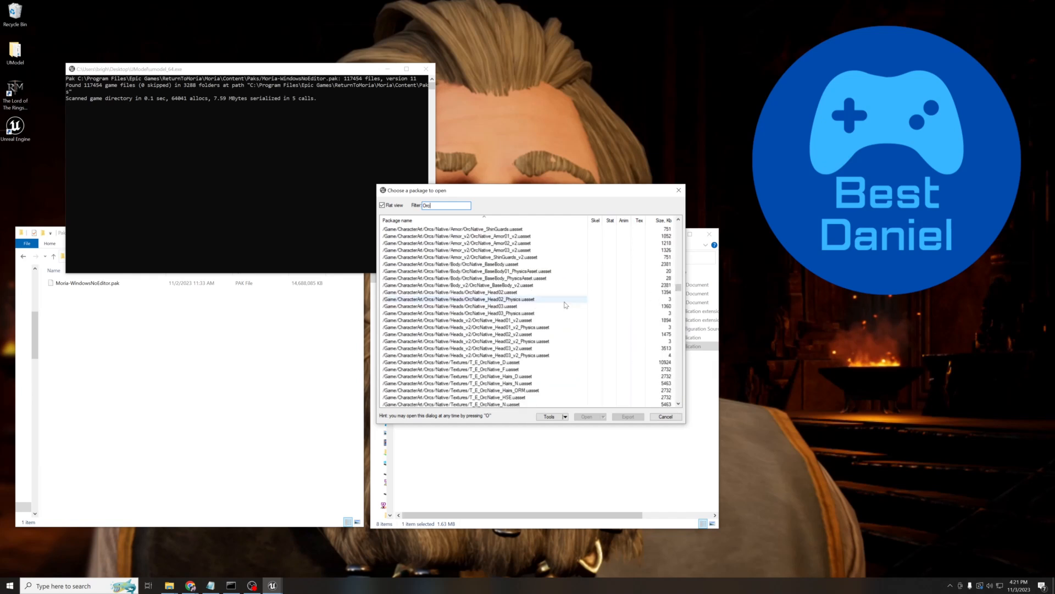
left_click(489, 362)
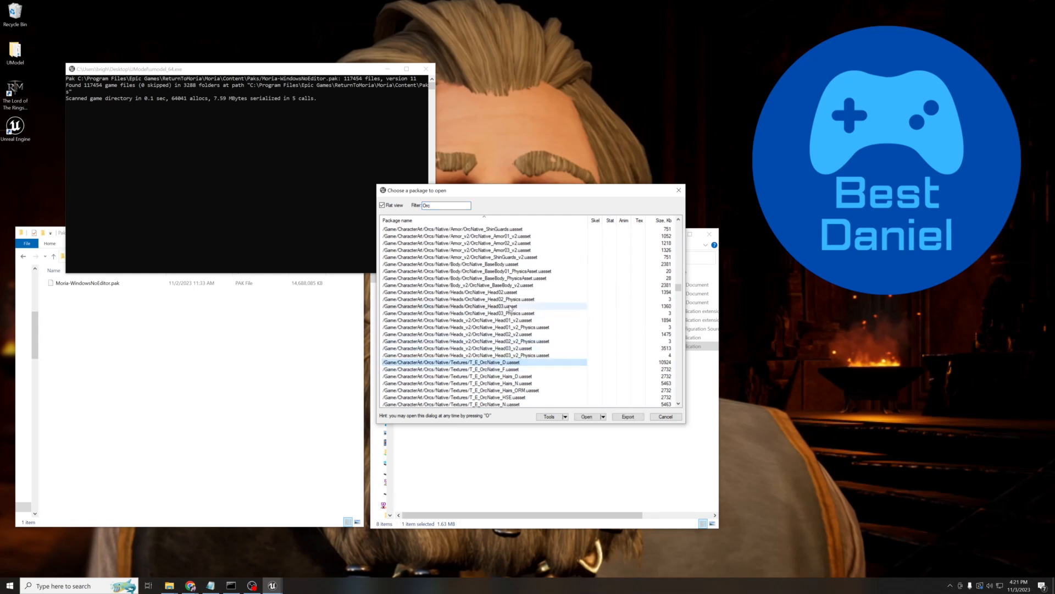
scroll(511, 309, "up", 2)
scroll(511, 310, "up", 4)
left_click(490, 320)
scroll(490, 313, "up", 11)
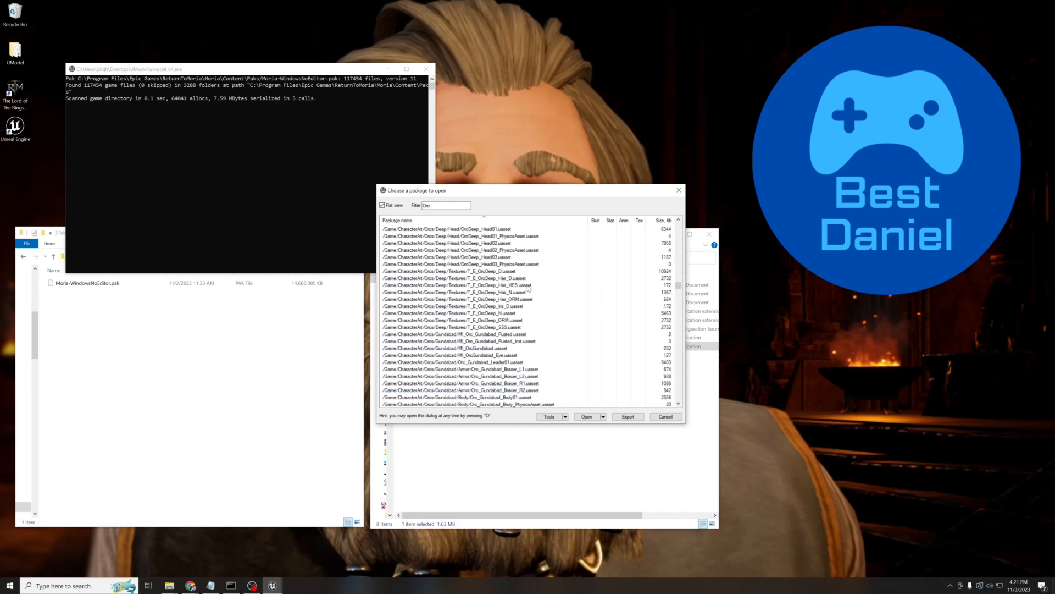
scroll(528, 288, "up", 10)
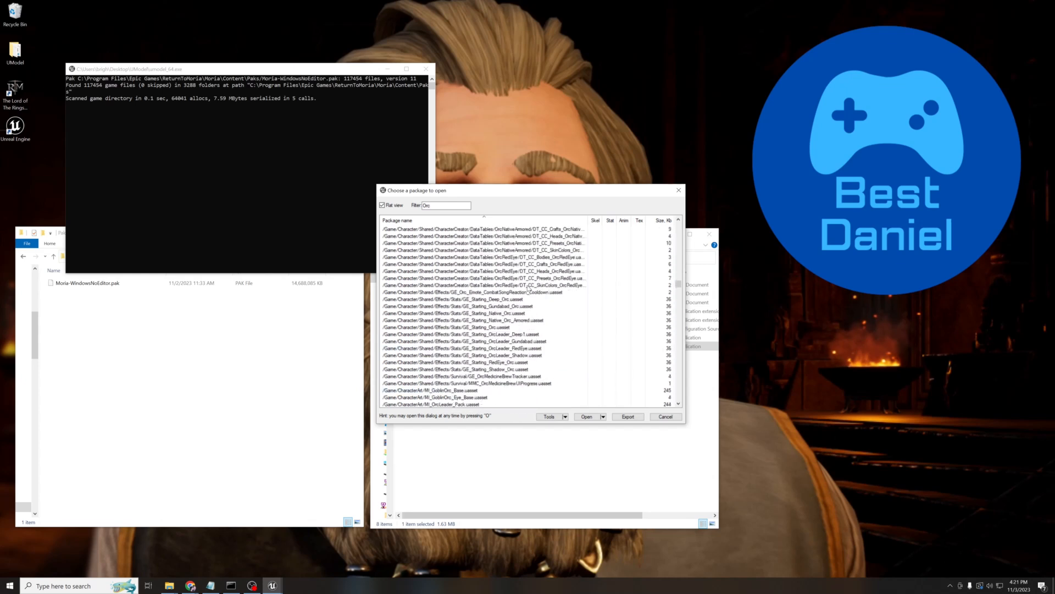
scroll(529, 291, "up", 12)
left_click(491, 257)
Filter the packages by "coin" and open T_UI_Icon_Items_Coin.uasset with the engine version set to Unreal engine 4.27.
left_click_drag(432, 206, 413, 208)
type("coin")
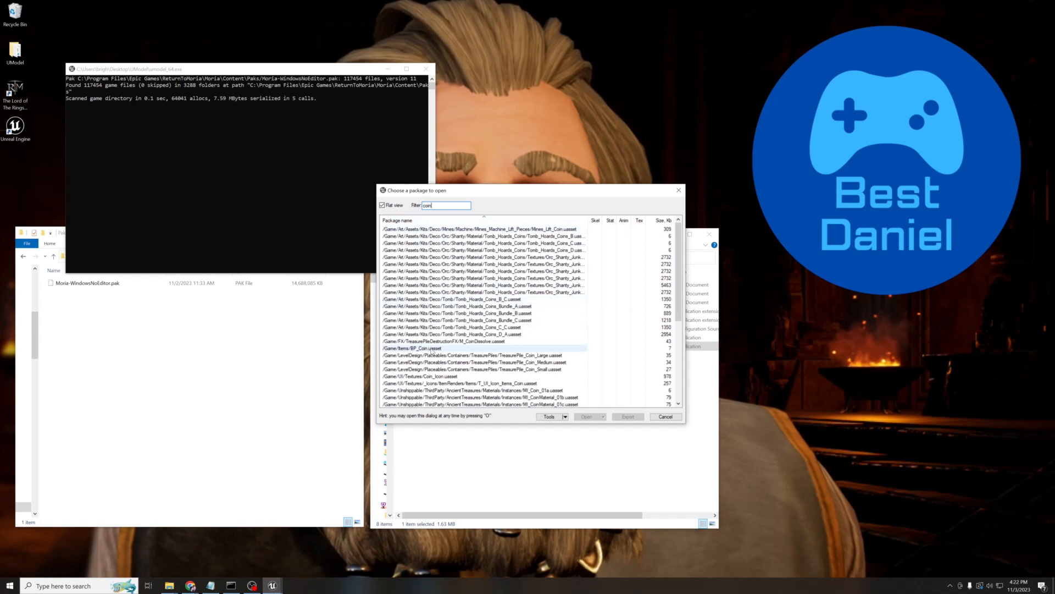
left_click(452, 383)
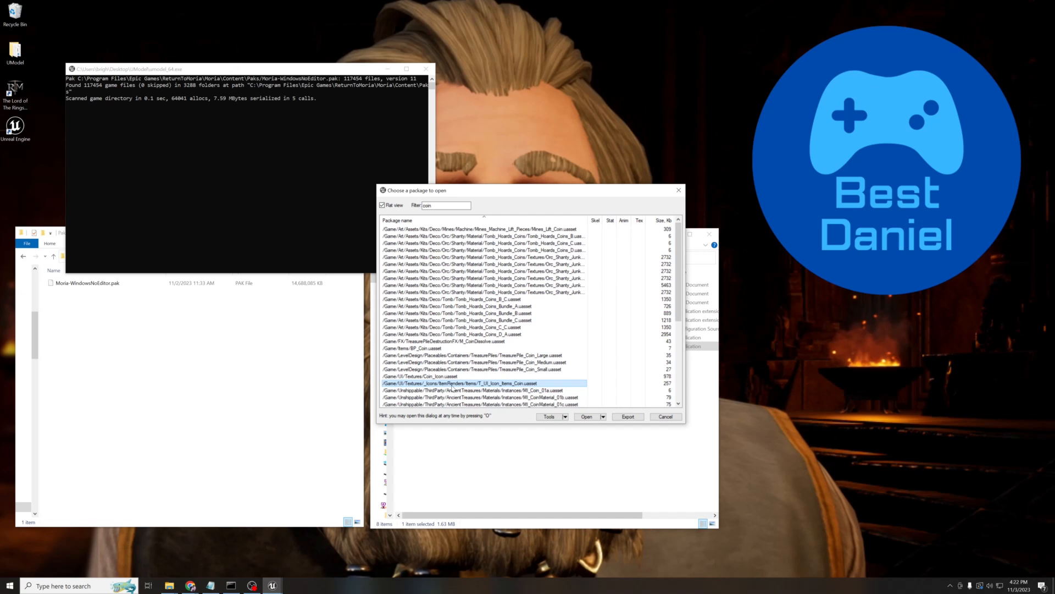
double_click(452, 385)
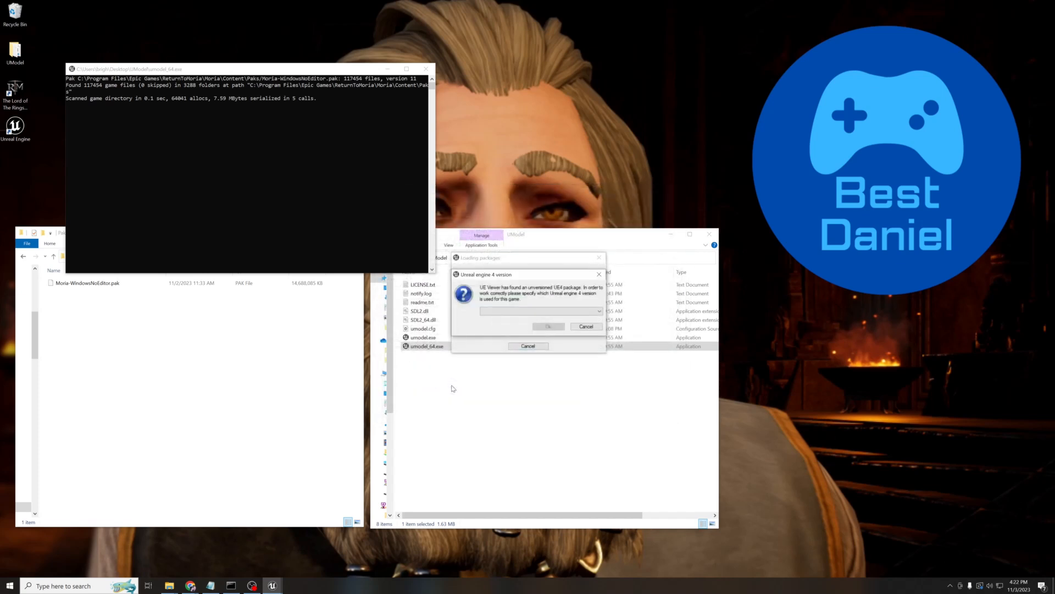
left_click(542, 311)
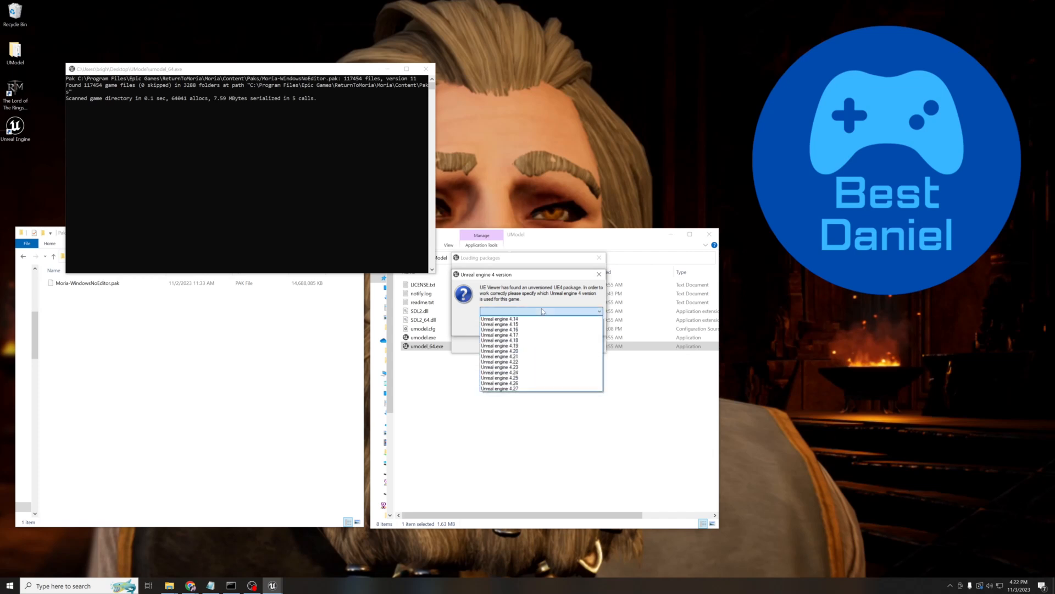
left_click(511, 389)
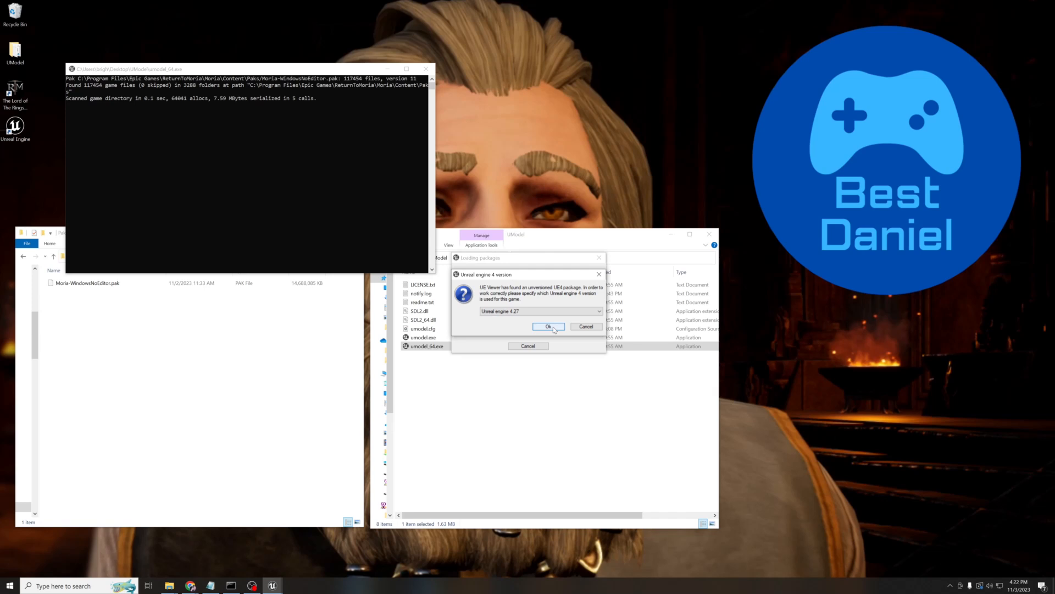
left_click(552, 327)
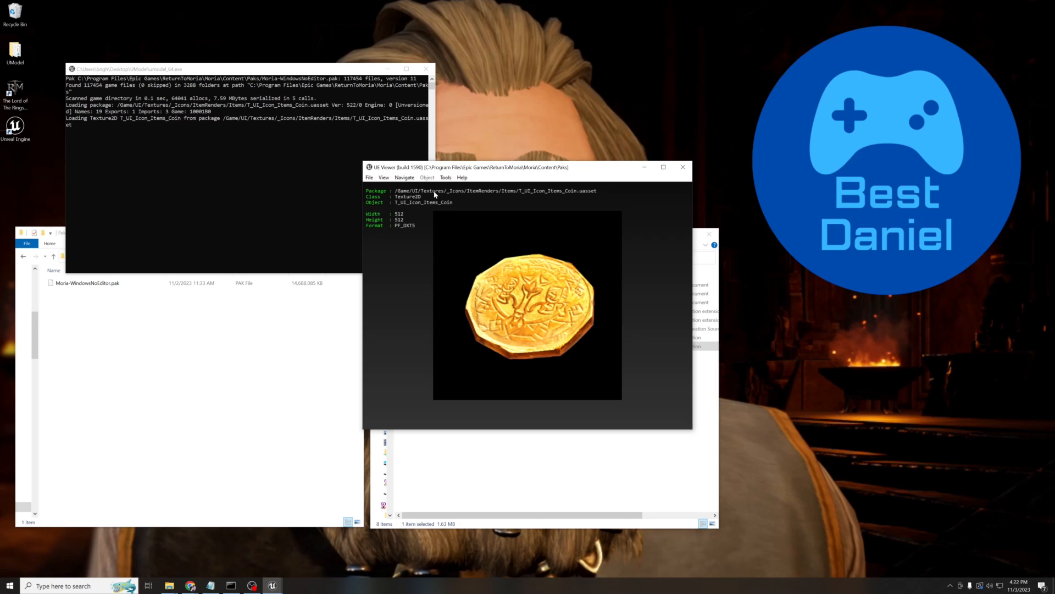
Export the displayed coin texture to the desktop's UModel folder in TGA format.
left_click(445, 177)
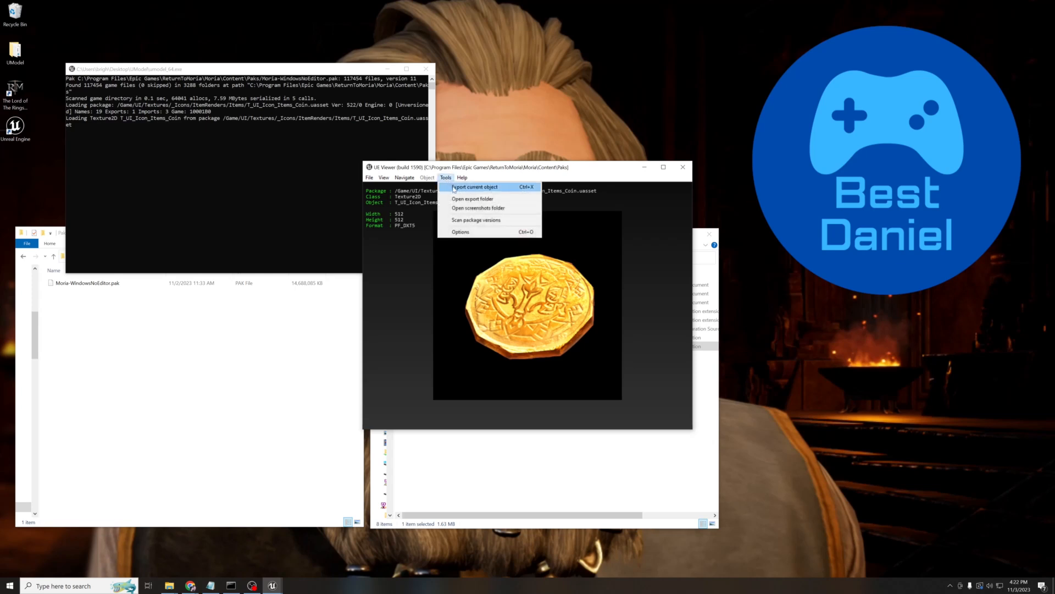
left_click(475, 187)
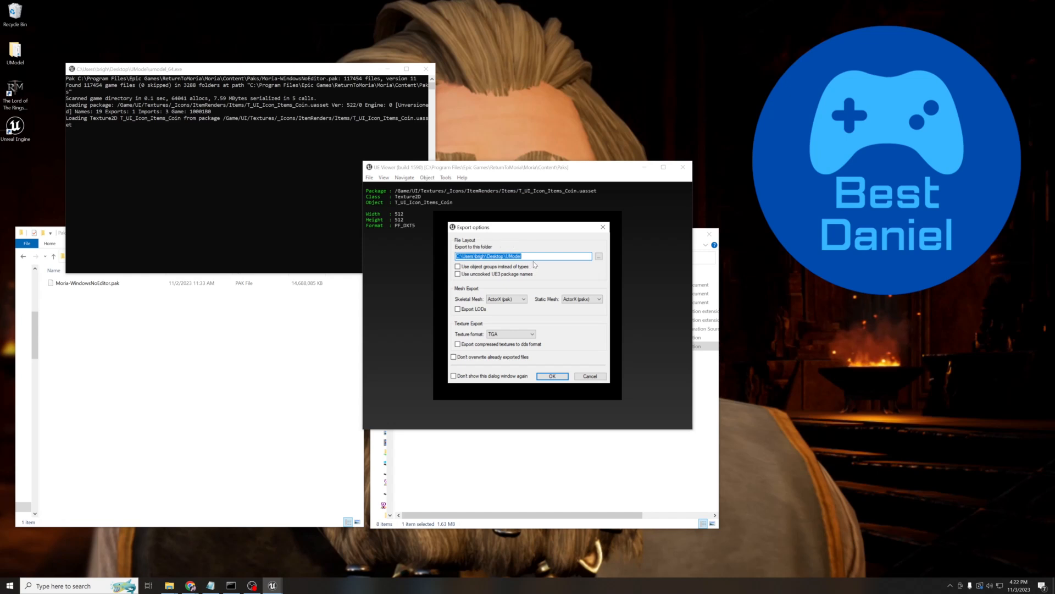
left_click_drag(536, 256, 432, 251)
left_click(520, 334)
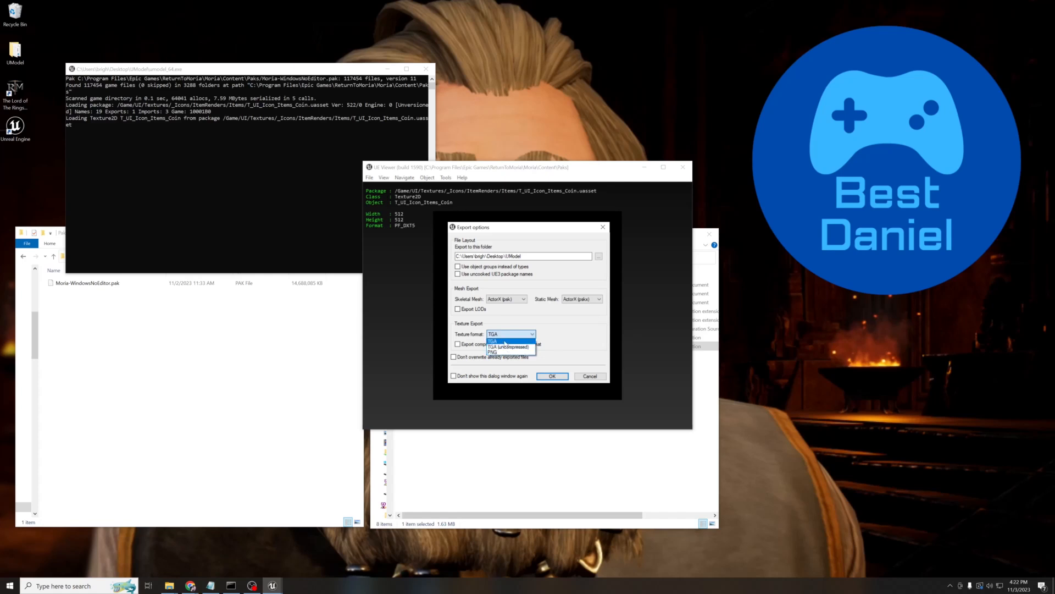
left_click(505, 342)
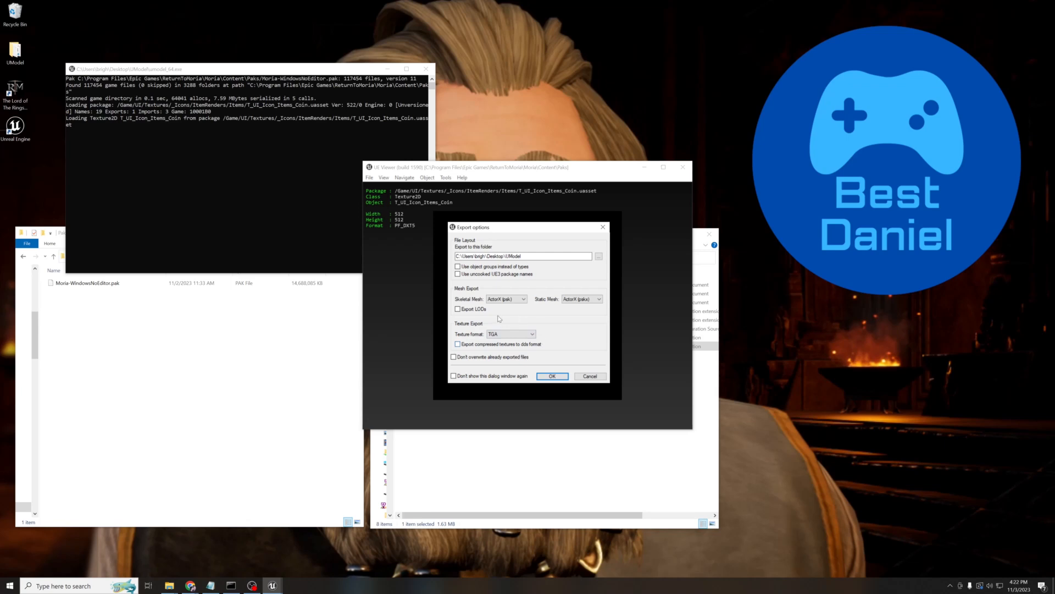
left_click(545, 377)
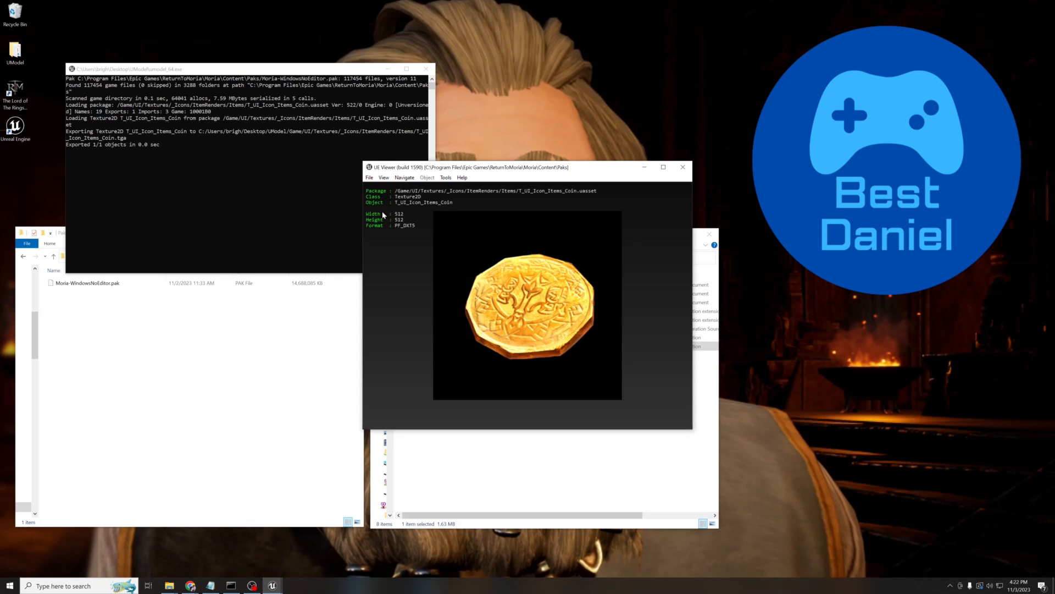
Reopen the package chooser and move it clear of the coin preview.
left_click(370, 177)
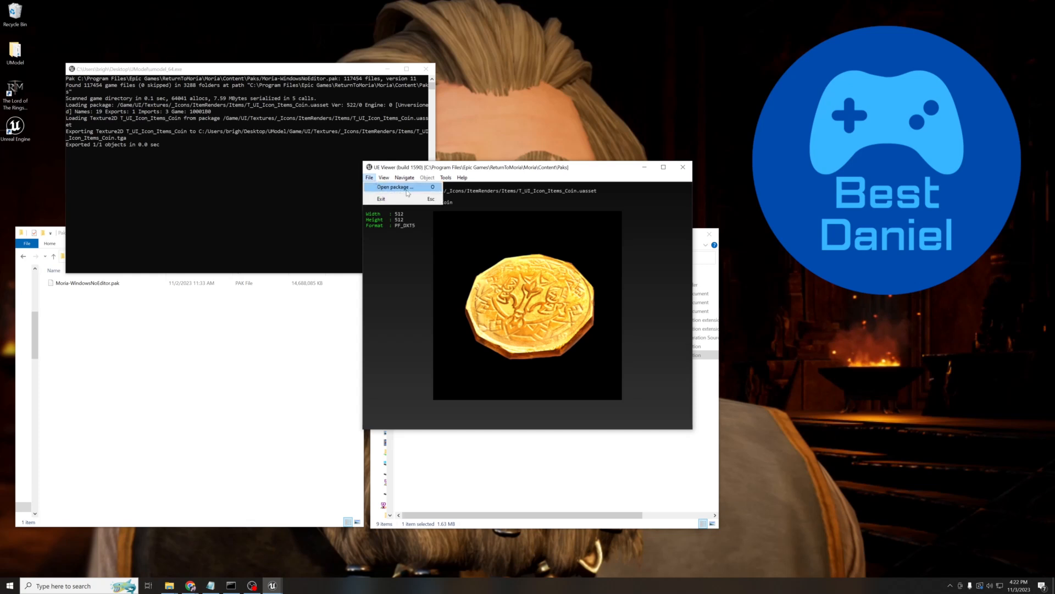
left_click(401, 191)
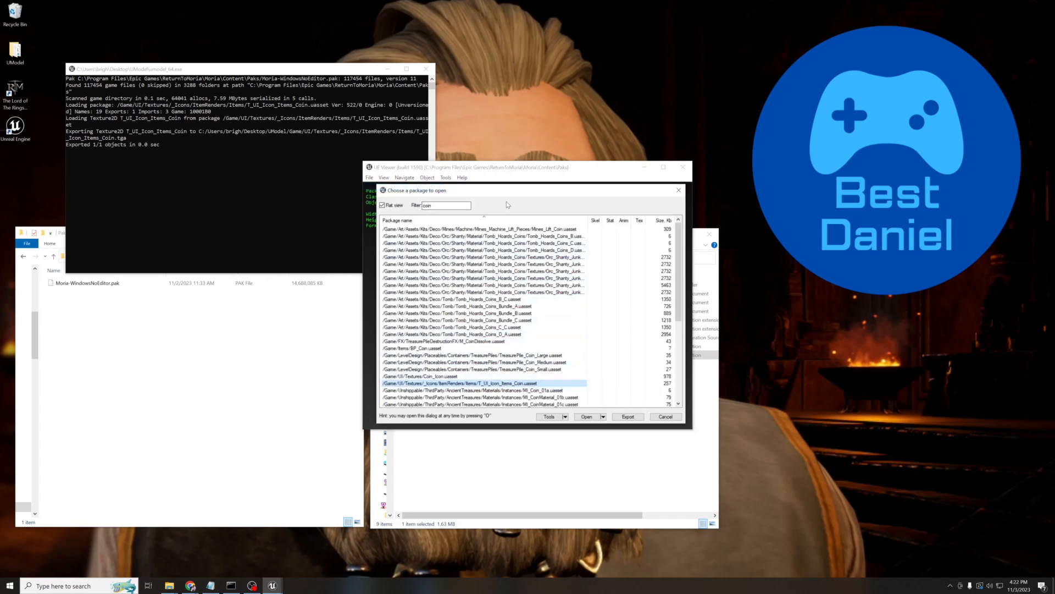
left_click(491, 167)
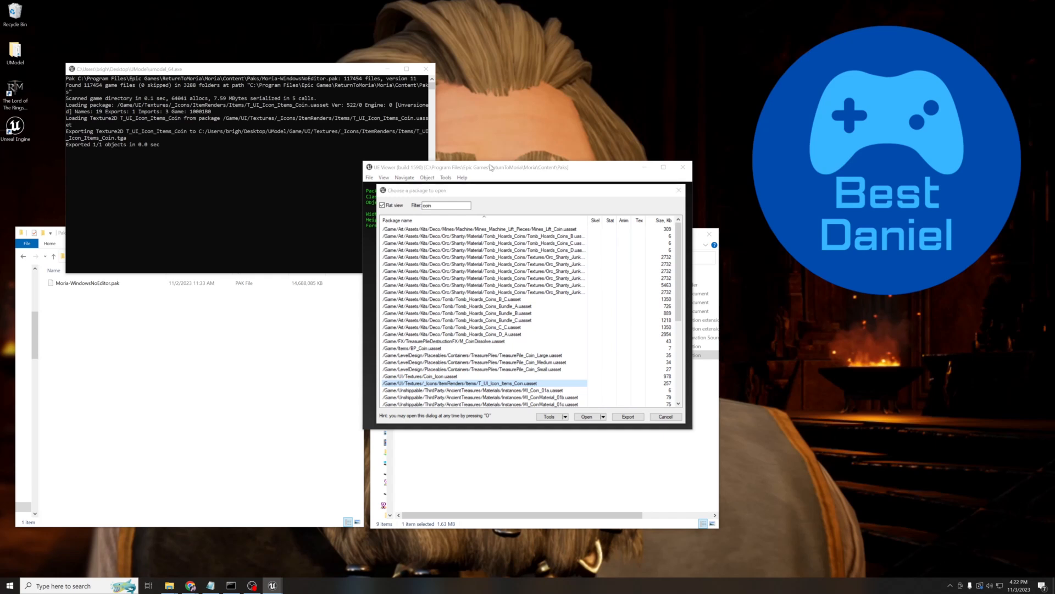
left_click(515, 193)
left_click_drag(515, 192, 859, 334)
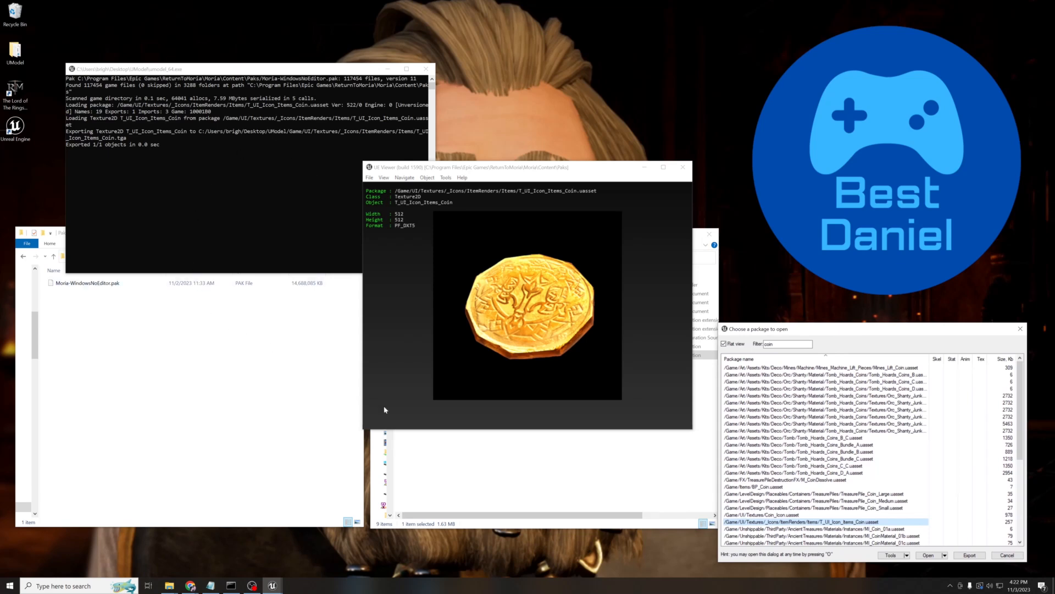
In File Explorer, go from the UModel folder to Game\UI\Textures\_Icons\ItemRenders\Items and select T_UI_Icon_Items_Coin.tga.
left_click(446, 458)
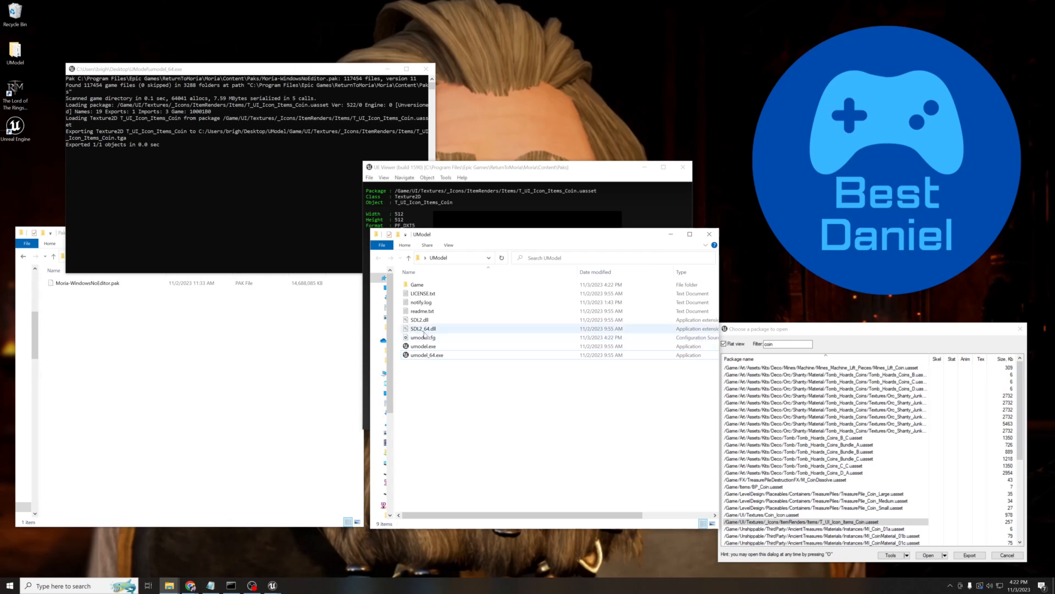
double_click(417, 285)
double_click(418, 285)
double_click(420, 285)
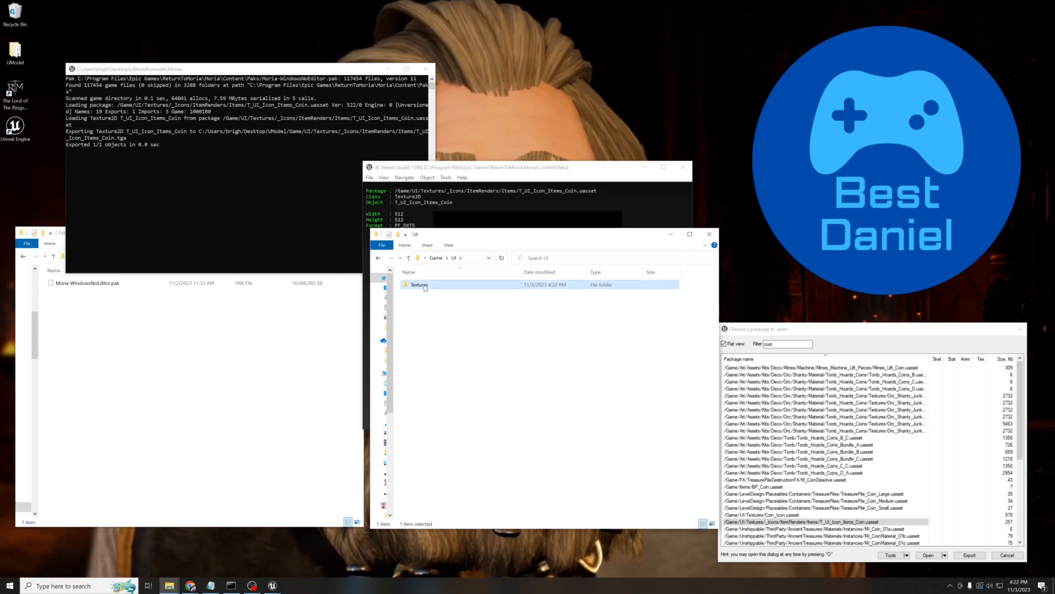
double_click(419, 285)
double_click(420, 285)
double_click(417, 284)
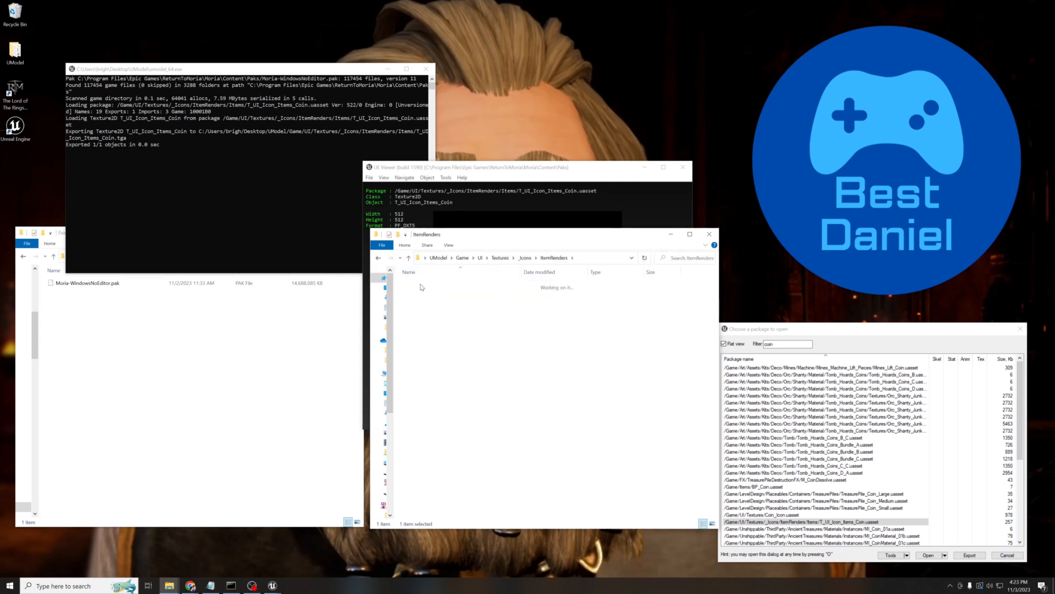
left_click(460, 286)
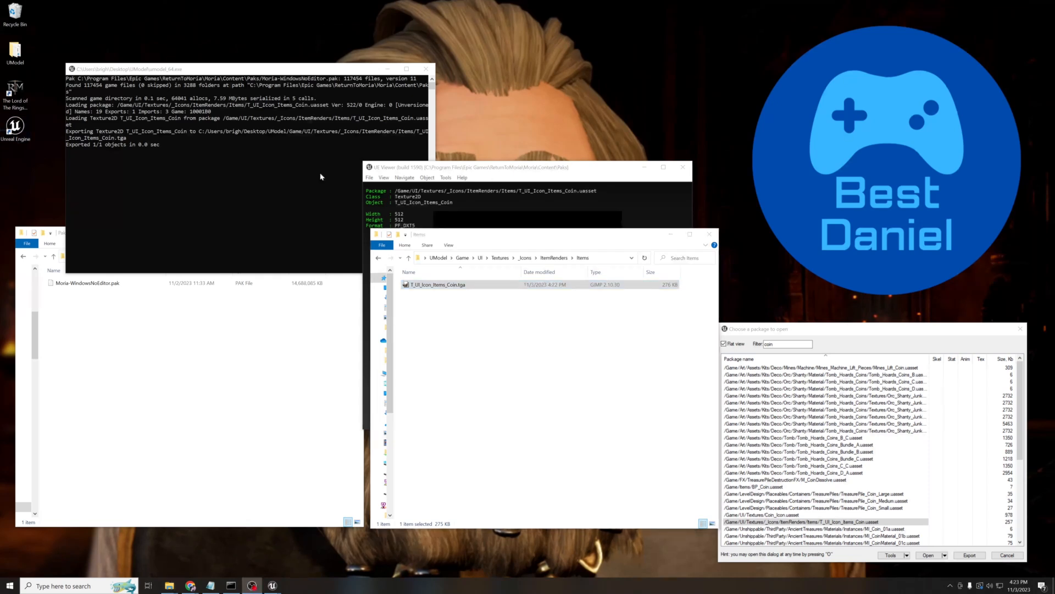
Launch Unreal Engine and create a project named Moria from the Blank template in the Games category.
double_click(15, 126)
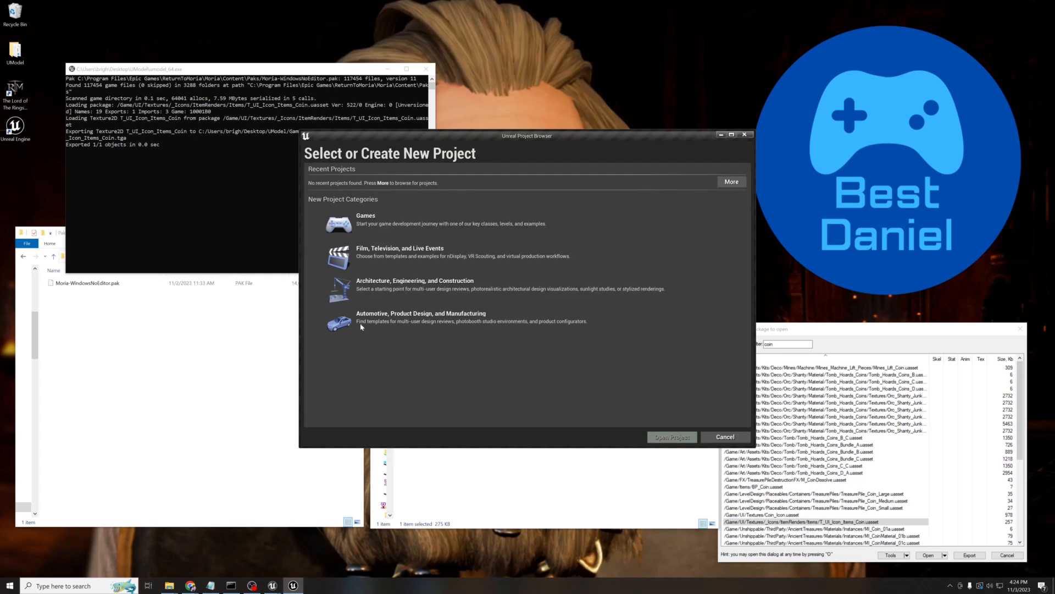
left_click(359, 230)
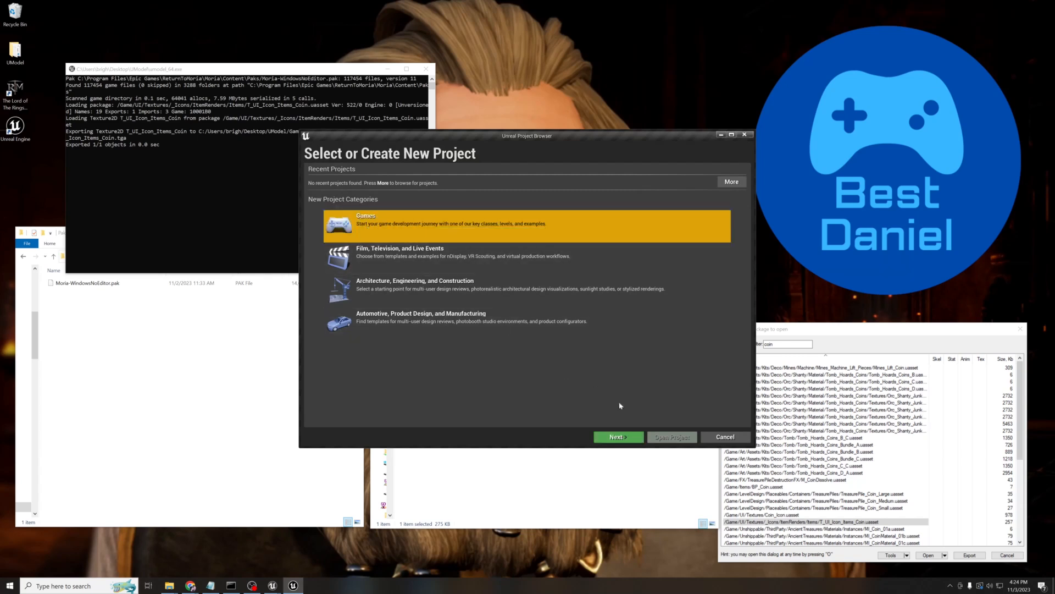
left_click(628, 439)
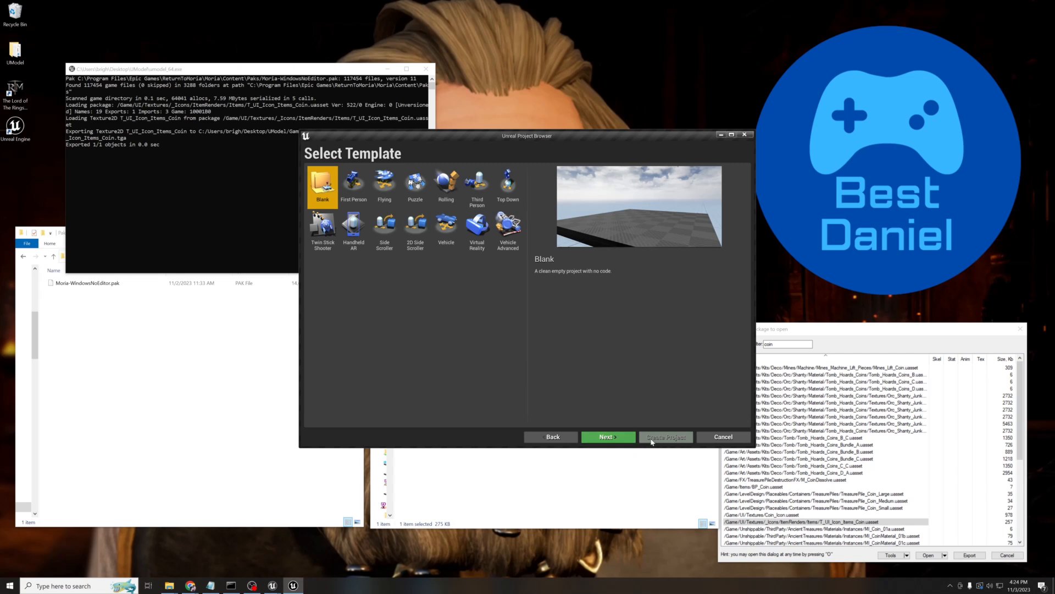
left_click(620, 438)
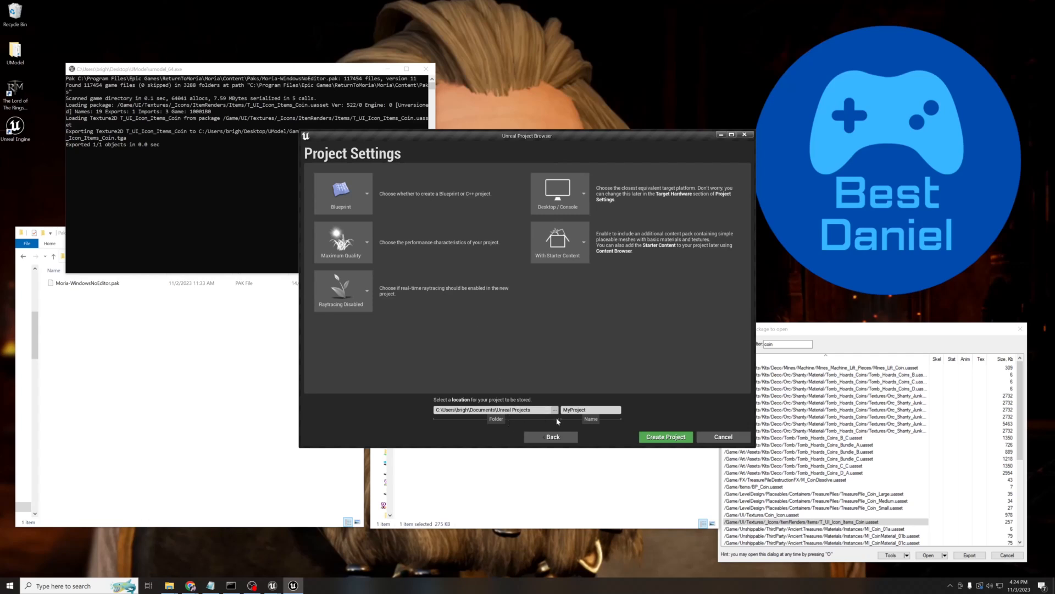
left_click_drag(600, 409, 536, 409)
type("Moria")
left_click(657, 436)
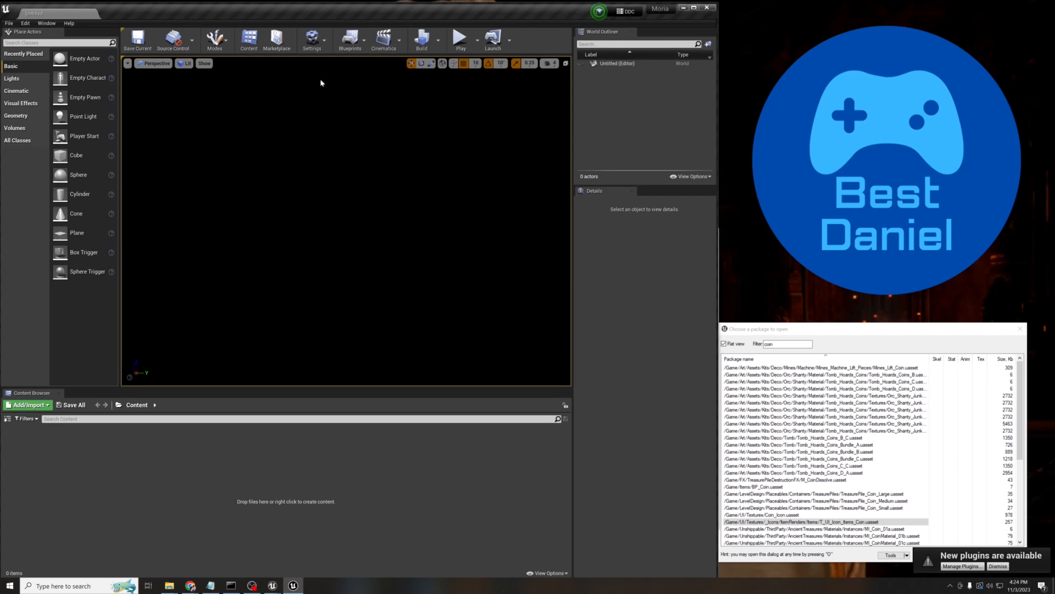
Set the project's packaging Build Configuration to Shipping in Project Settings and close the settings window.
left_click(304, 39)
left_click(337, 72)
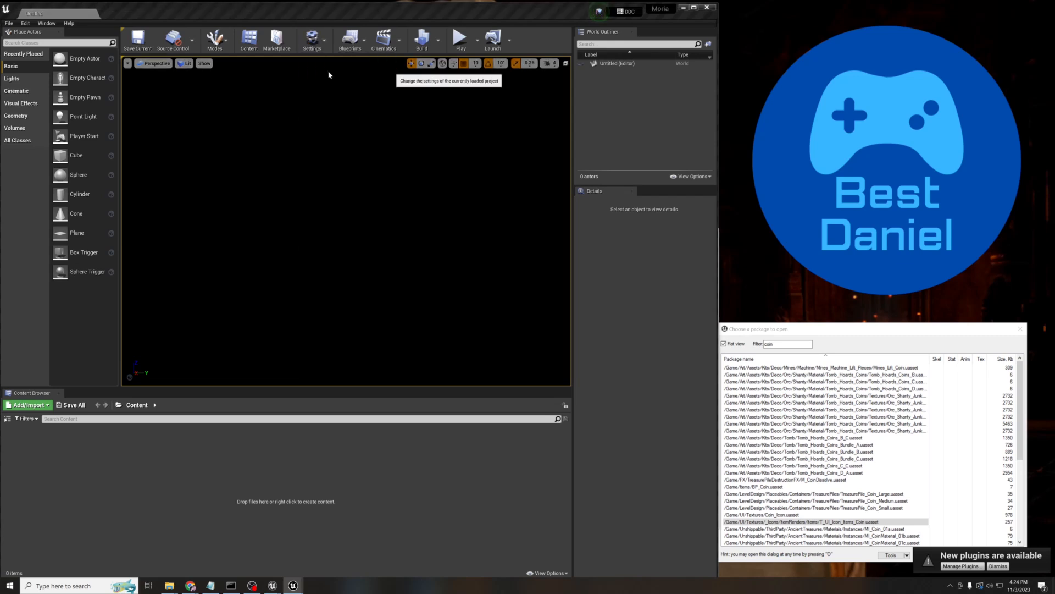
left_click(332, 121)
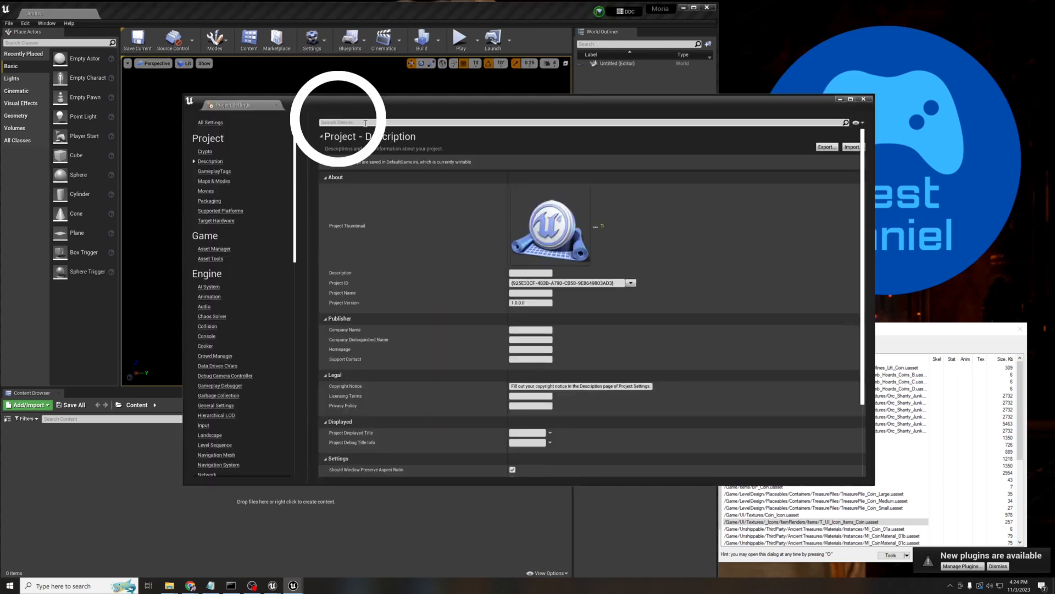
type("build")
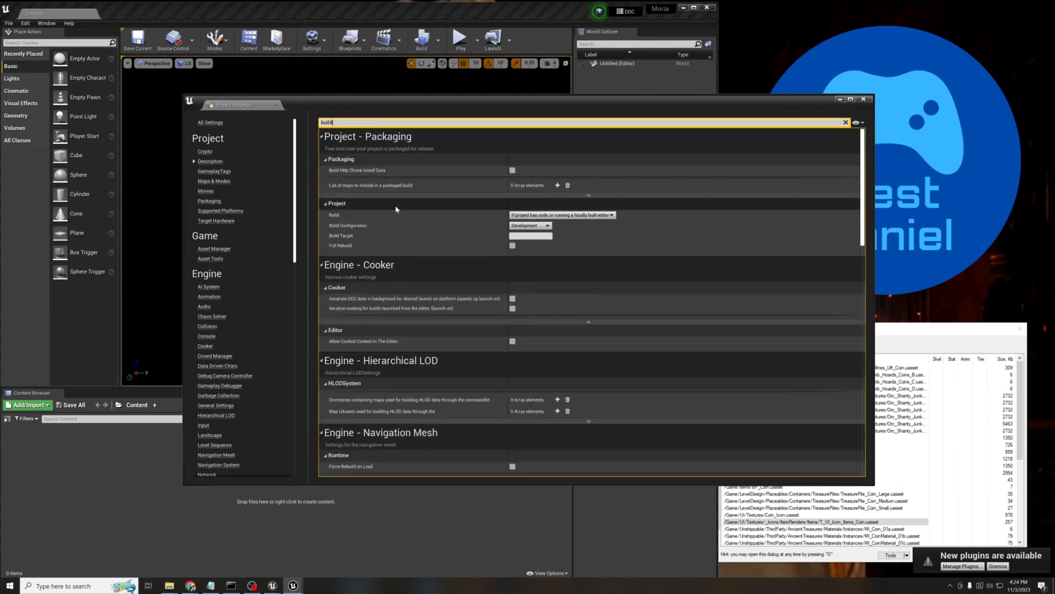
left_click(530, 225)
left_click(515, 254)
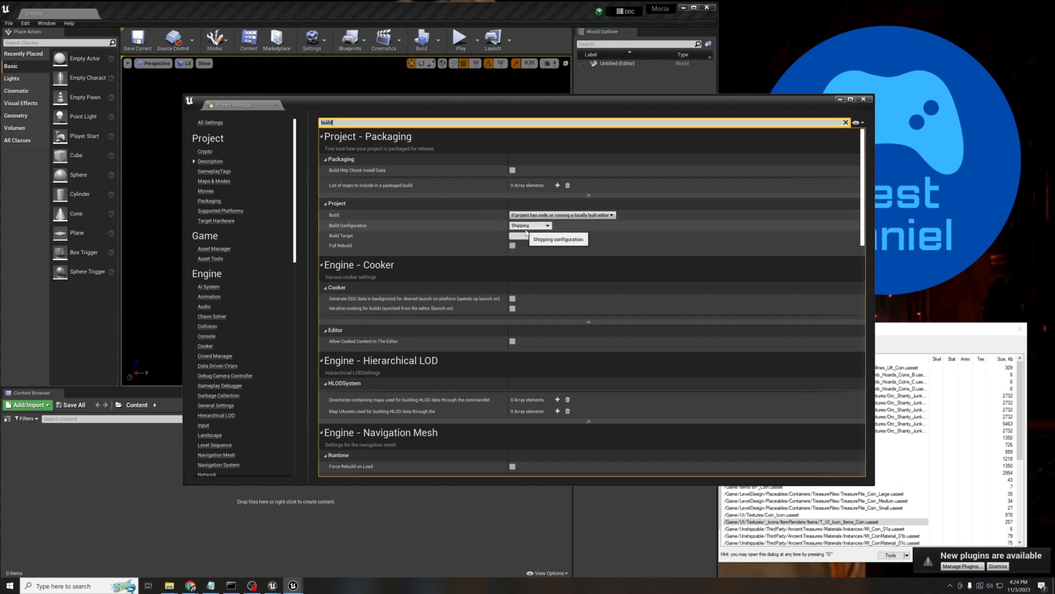
left_click(846, 122)
left_click(865, 99)
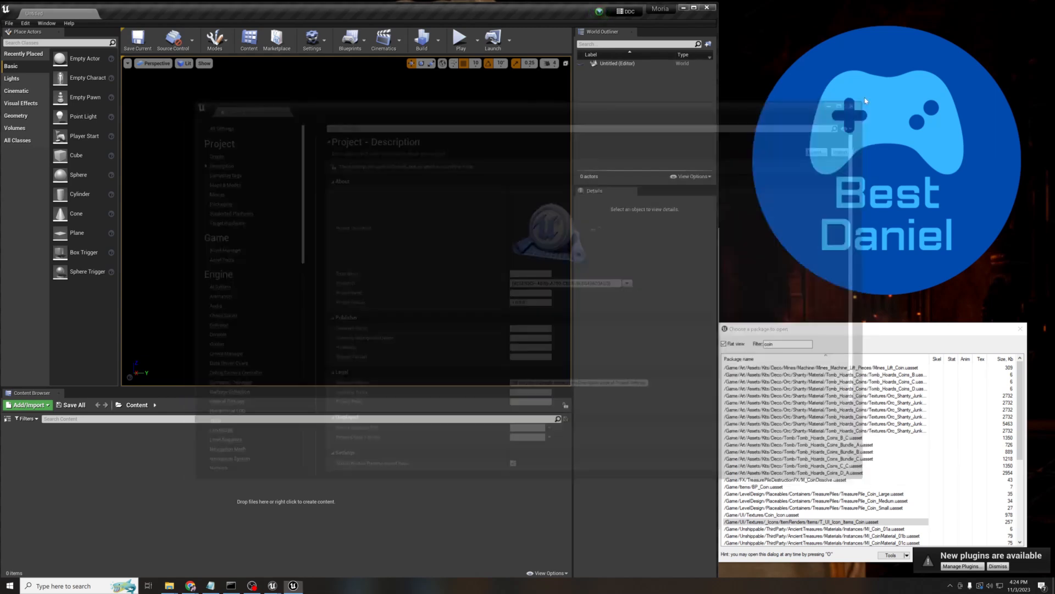
Create a folder named UI in the project's Content folder and open it.
left_click(429, 47)
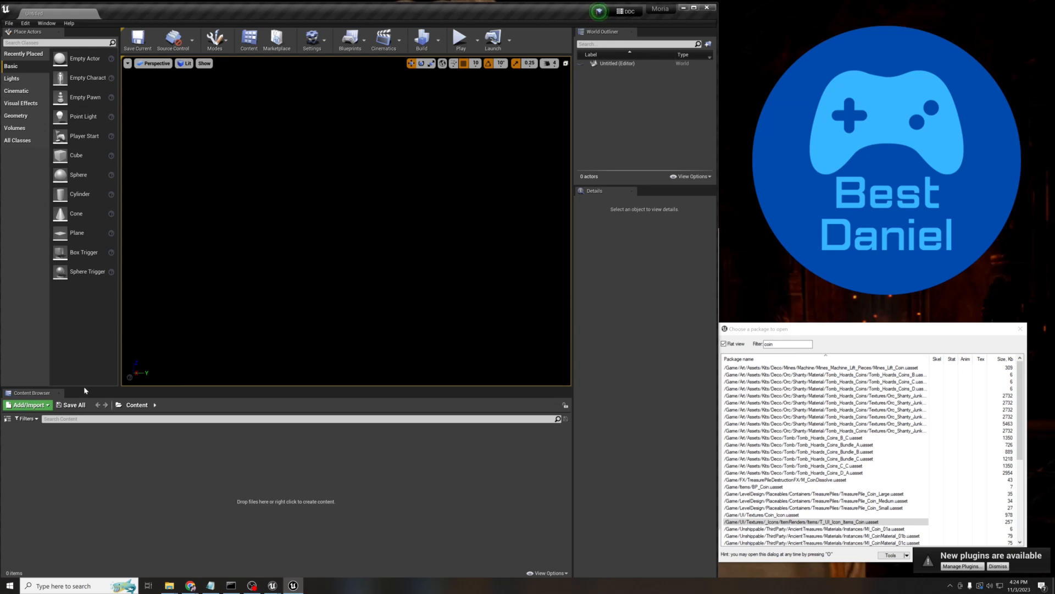
left_click(76, 407)
right_click(67, 459)
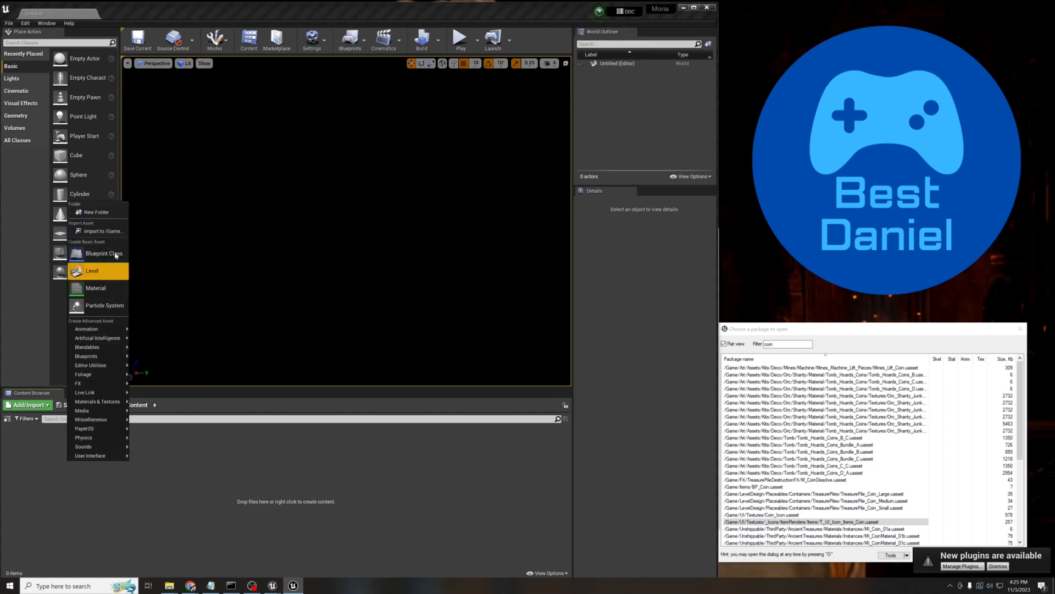
left_click(117, 212)
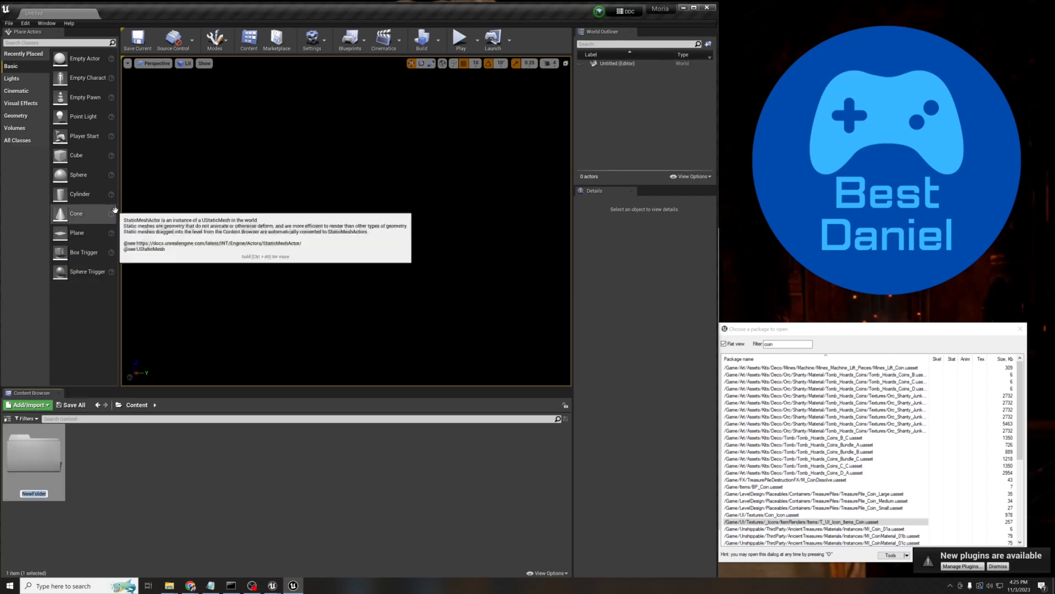
type("UI")
key("Return")
key("Return")
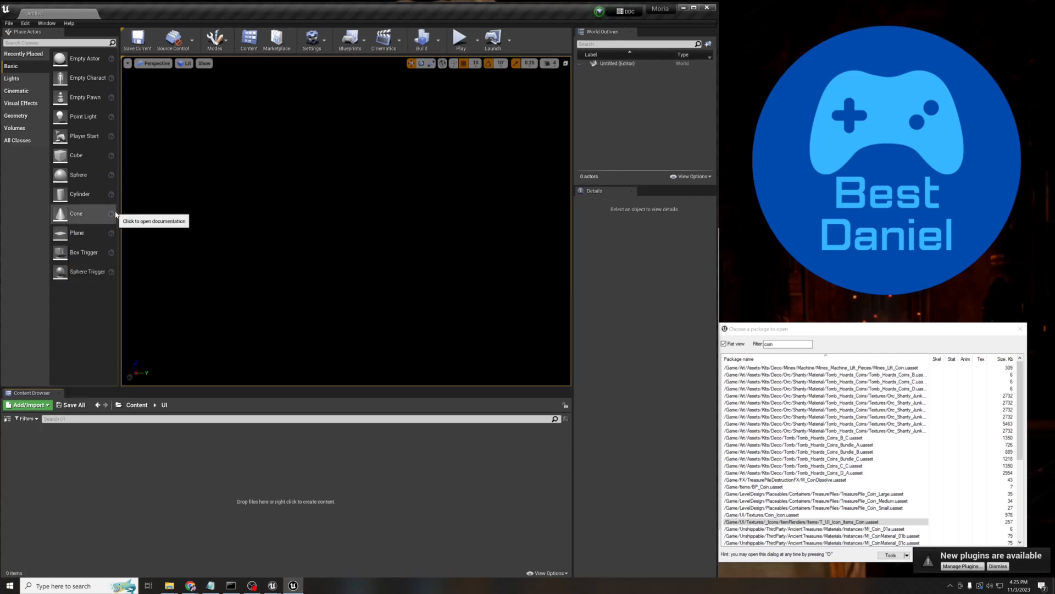
Create a Textures folder inside UI and an _Icons folder inside Textures, opening each one.
right_click(163, 522)
left_click(197, 269)
type("Textures")
key("Return")
key("Return")
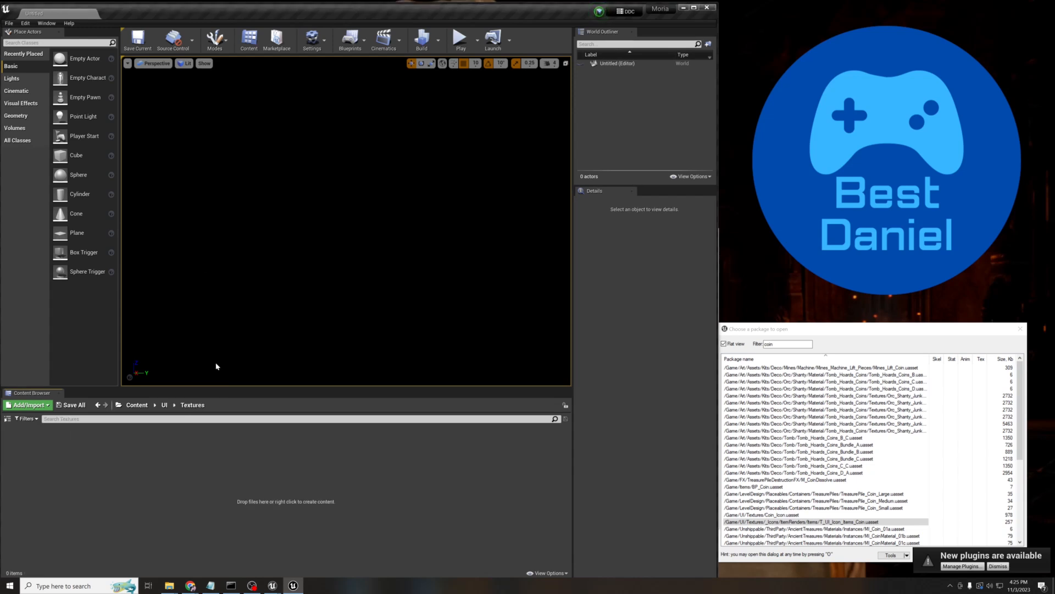
right_click(210, 485)
left_click(239, 235)
type("_Icons")
key("Return")
key("Return")
Create an ItemRenders folder inside _Icons and an Items folder inside ItemRenders, opening each one.
right_click(217, 501)
left_click(255, 249)
type("ItemRenders")
key("Return")
key("Return")
right_click(254, 514)
left_click(269, 259)
type("Items")
key("Return")
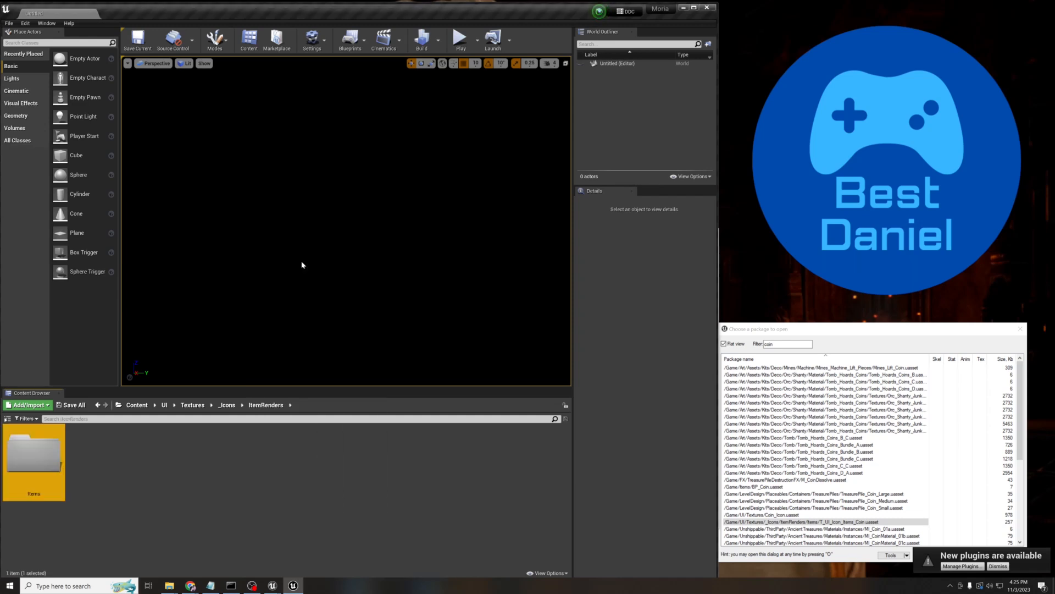
key("Return")
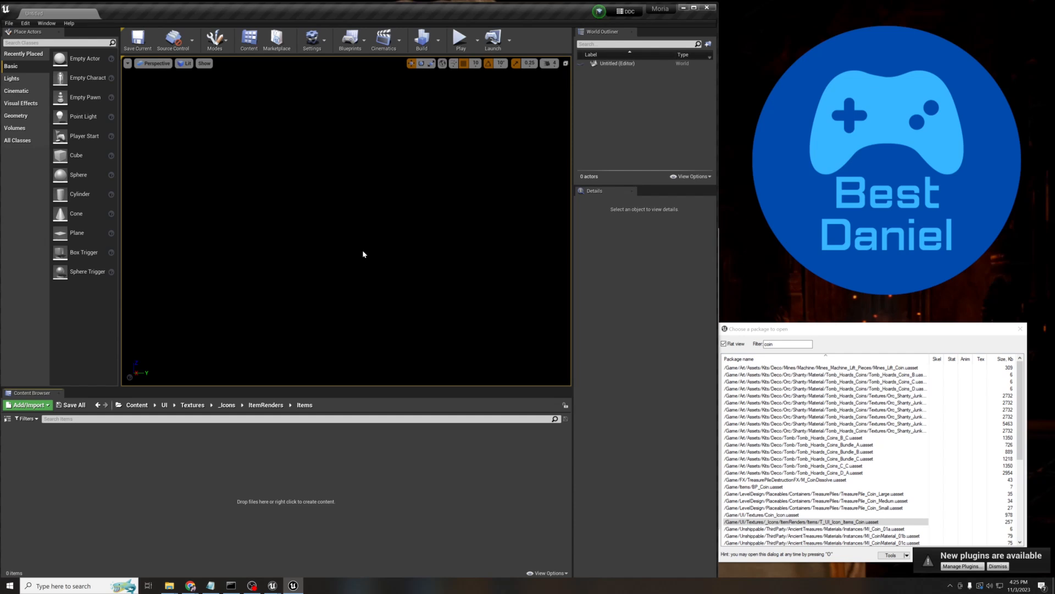
Create a Texture 2D Array asset named T_UI_Icon_Items_Coin in the Items folder.
right_click(135, 474)
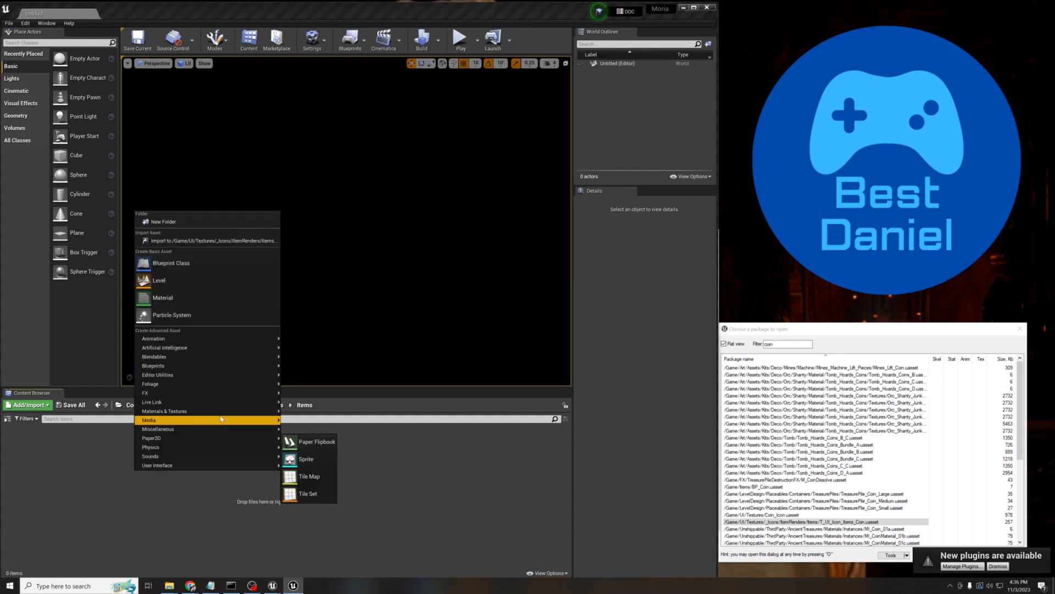
mouse_move(222, 412)
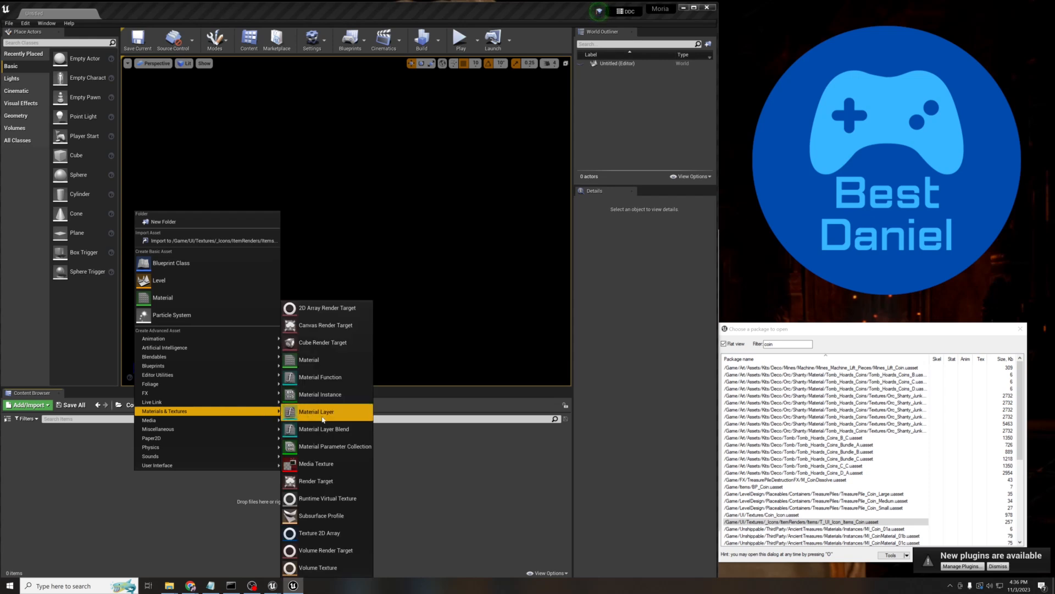
left_click(328, 533)
type("T_UI_Icon_Items_Coin")
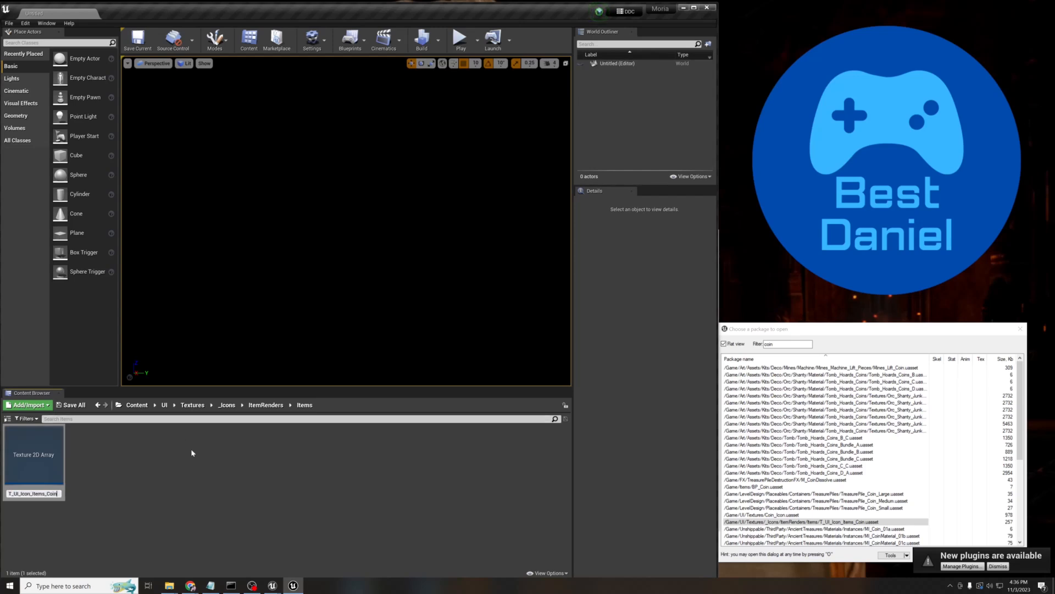
key("Return")
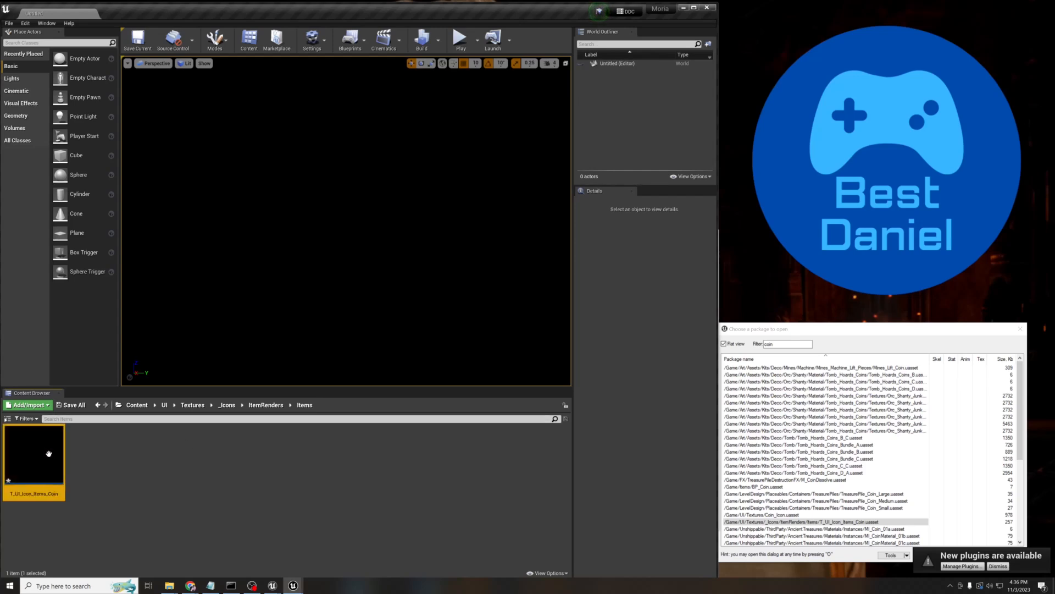
Inspect the texture settings of the T_UI_Icon_Items_Coin array, close its editor and delete the asset.
double_click(49, 454)
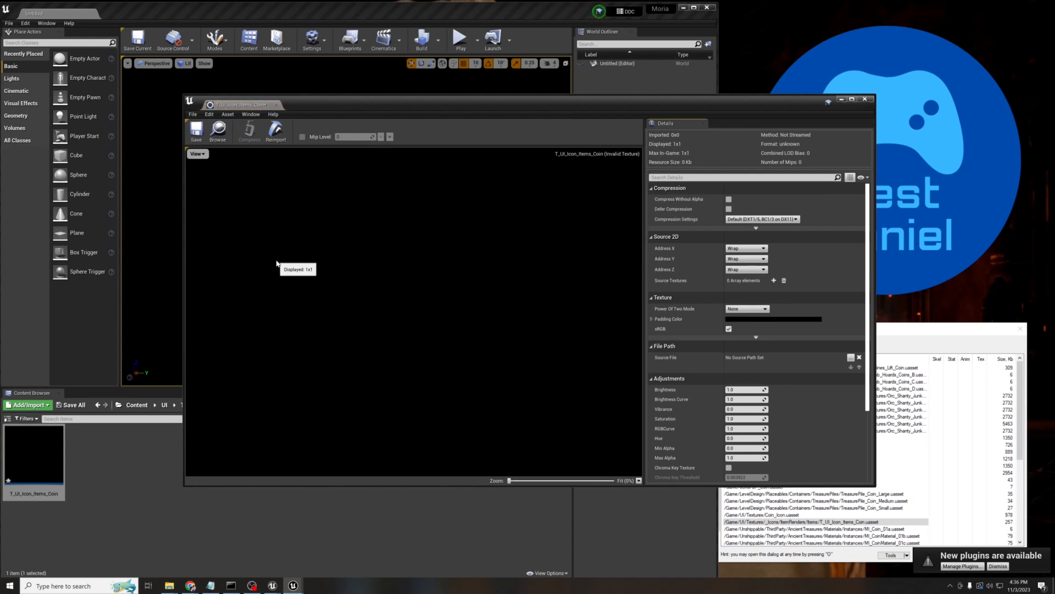
scroll(839, 303, "down", 2)
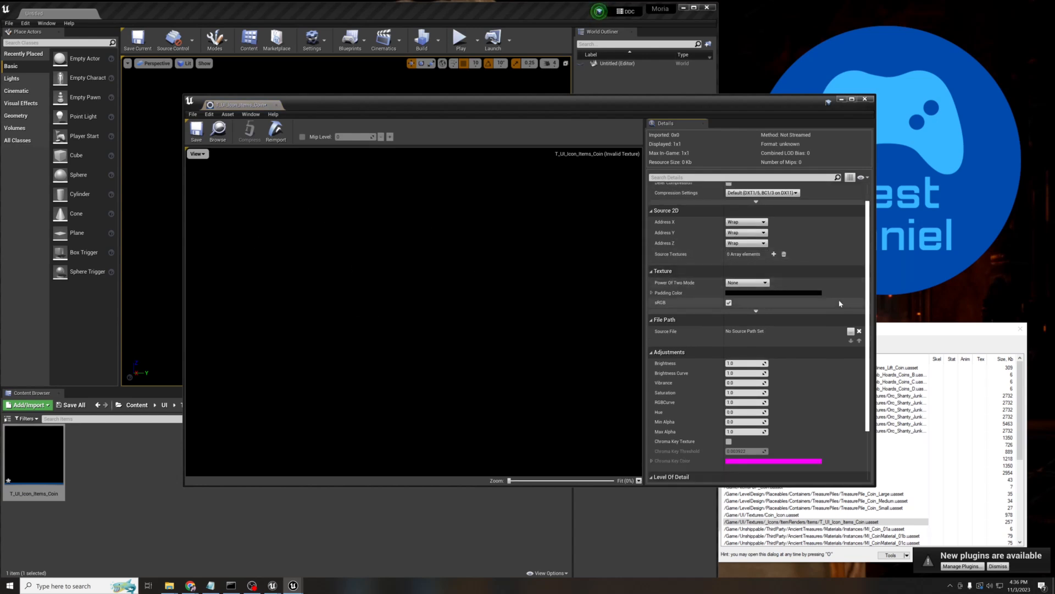
scroll(839, 303, "down", 3)
scroll(834, 302, "down", 3)
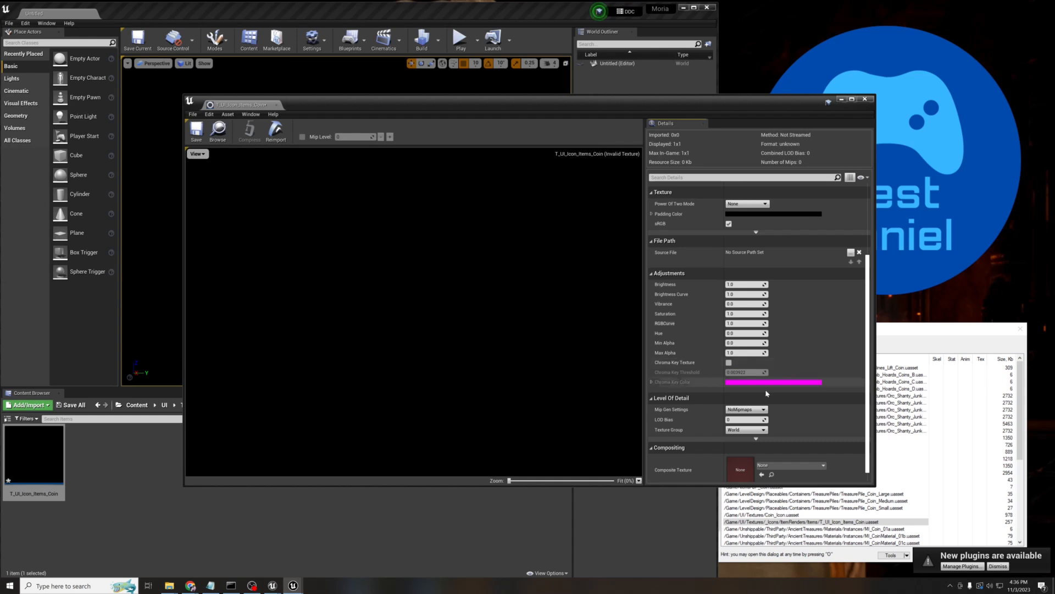
scroll(830, 301, "down", 1)
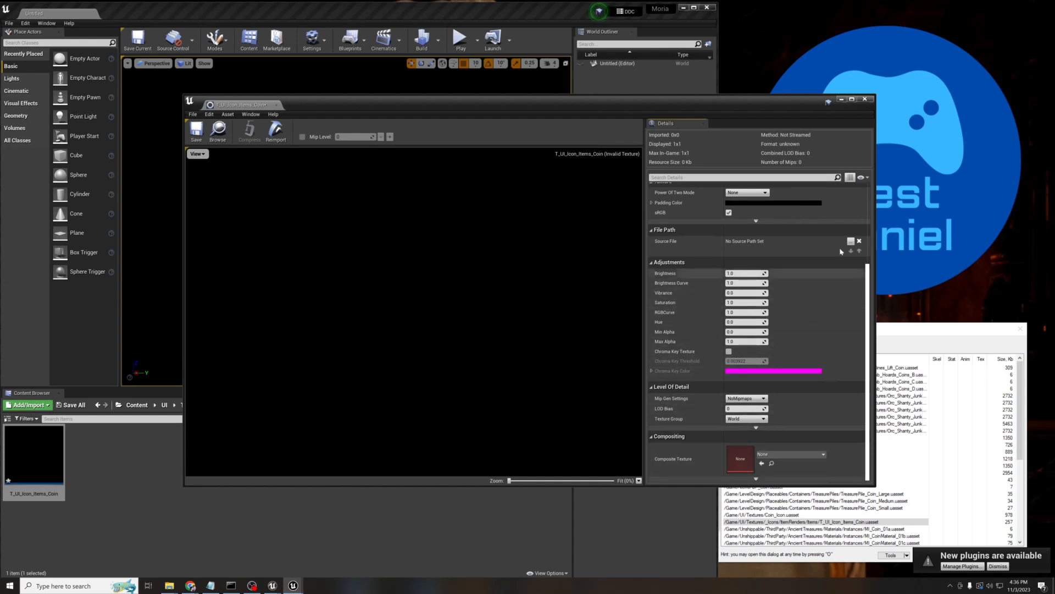
left_click(865, 100)
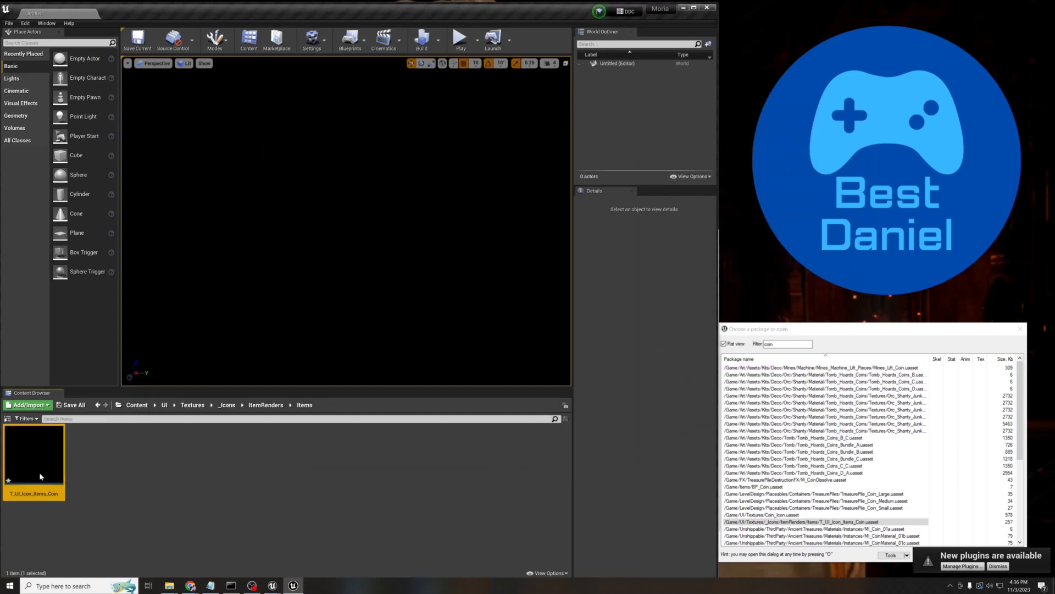
key("Delete")
left_click(469, 424)
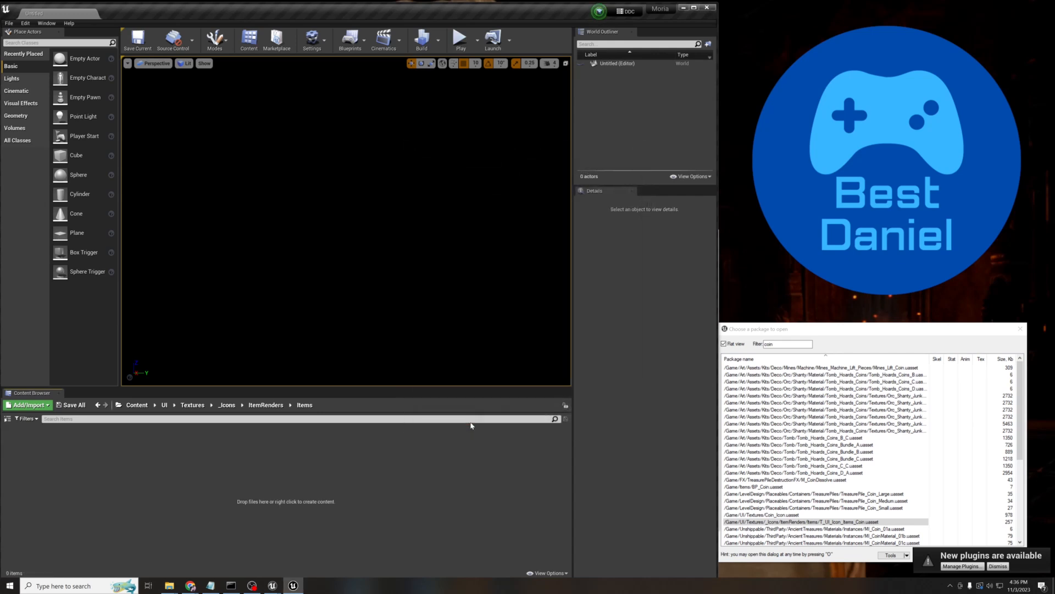
Import the T_UI_Icon_Items_Coin image with the gamepad logo from File Explorer into the Items folder and save it.
key("alt+Tab")
left_click_drag(432, 288, 165, 477)
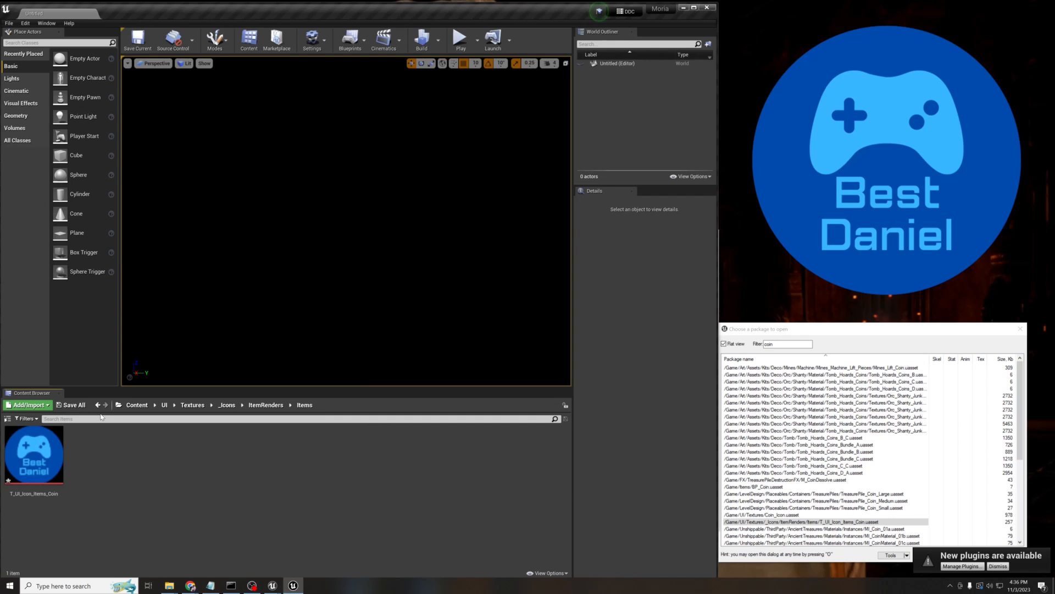
left_click(64, 407)
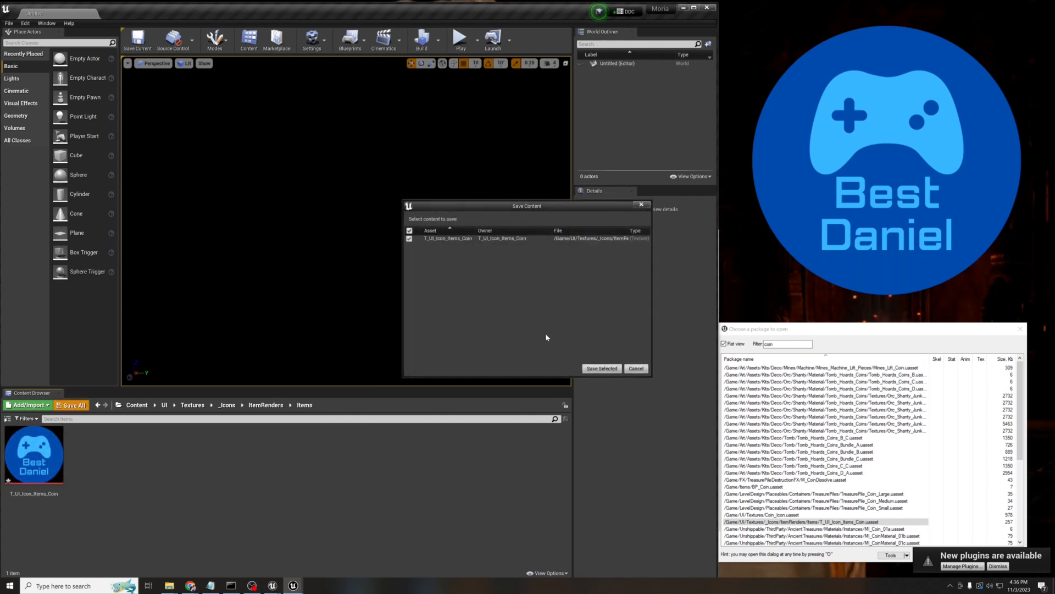
left_click(609, 369)
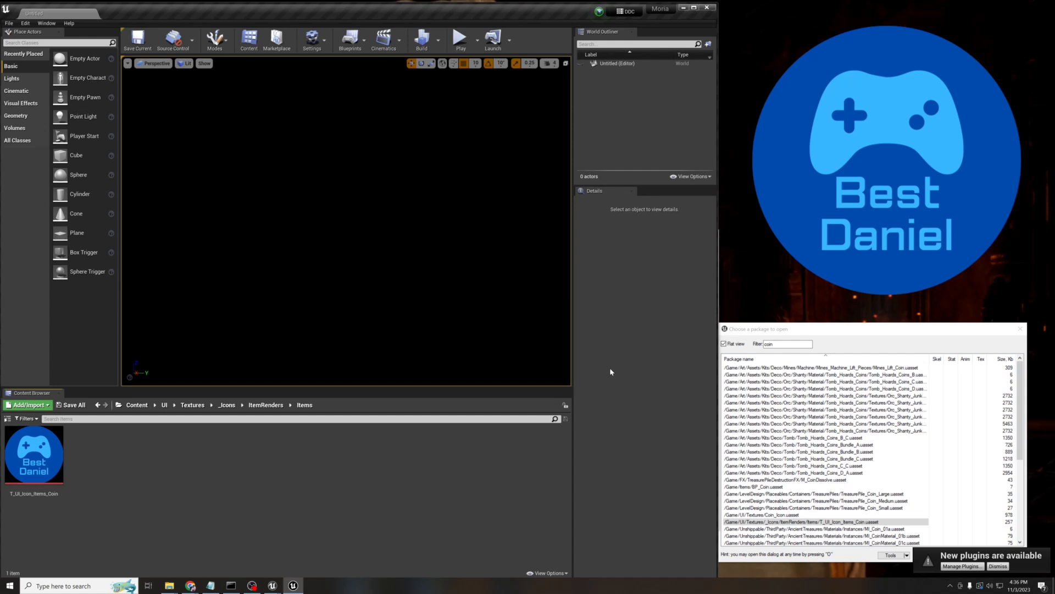
Cook the project's content for Windows.
left_click(9, 23)
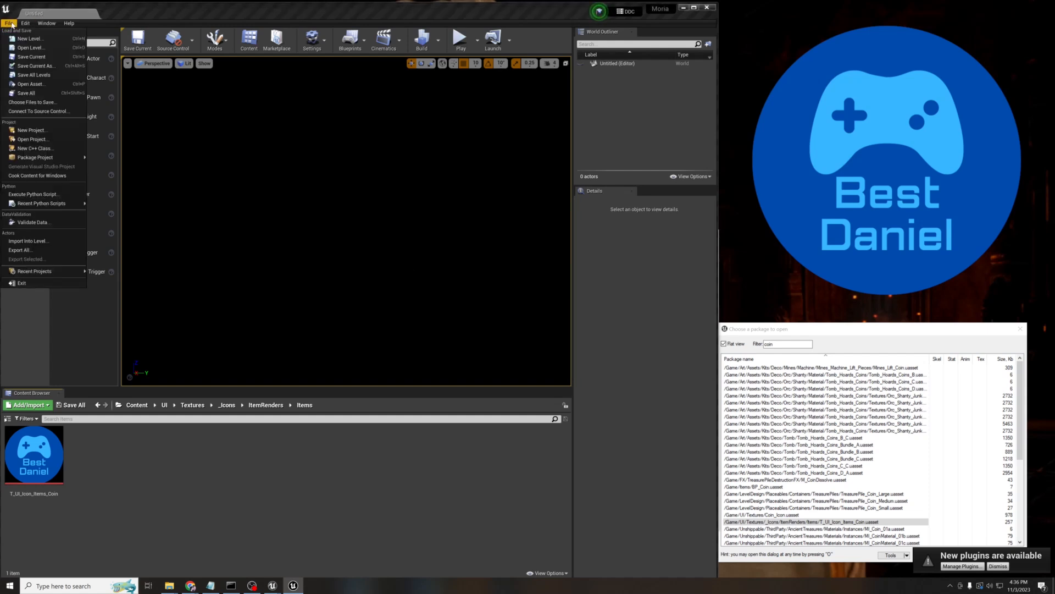
left_click(27, 175)
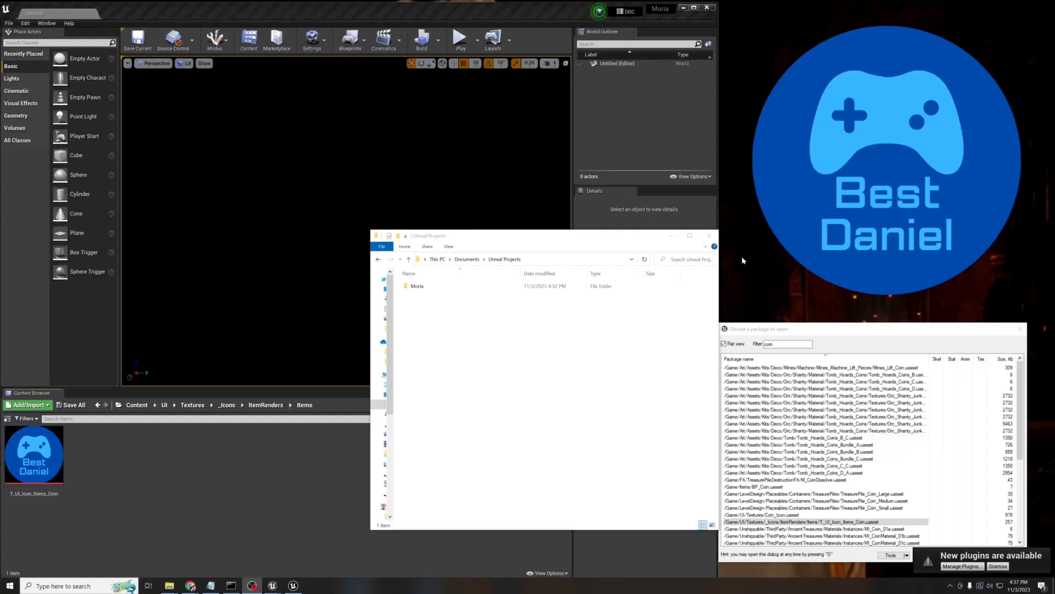
In File Explorer, go from the Unreal Projects folder to Moria\Saved\Cooked\WindowsNoEditor\Moria\Content.
left_click(553, 257)
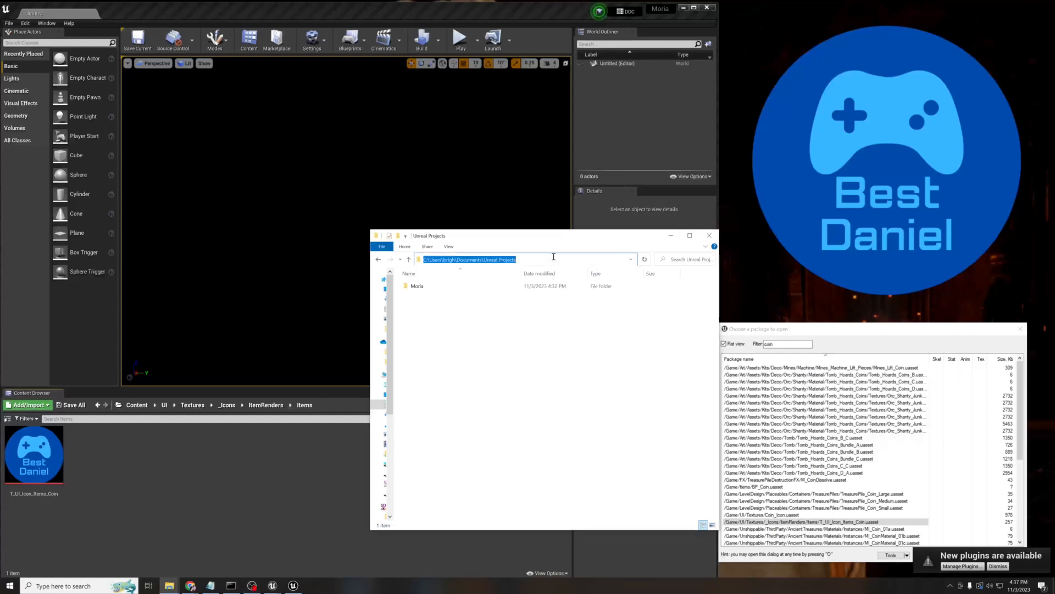
left_click(455, 259)
left_click_drag(457, 259, 531, 260)
left_click(465, 314)
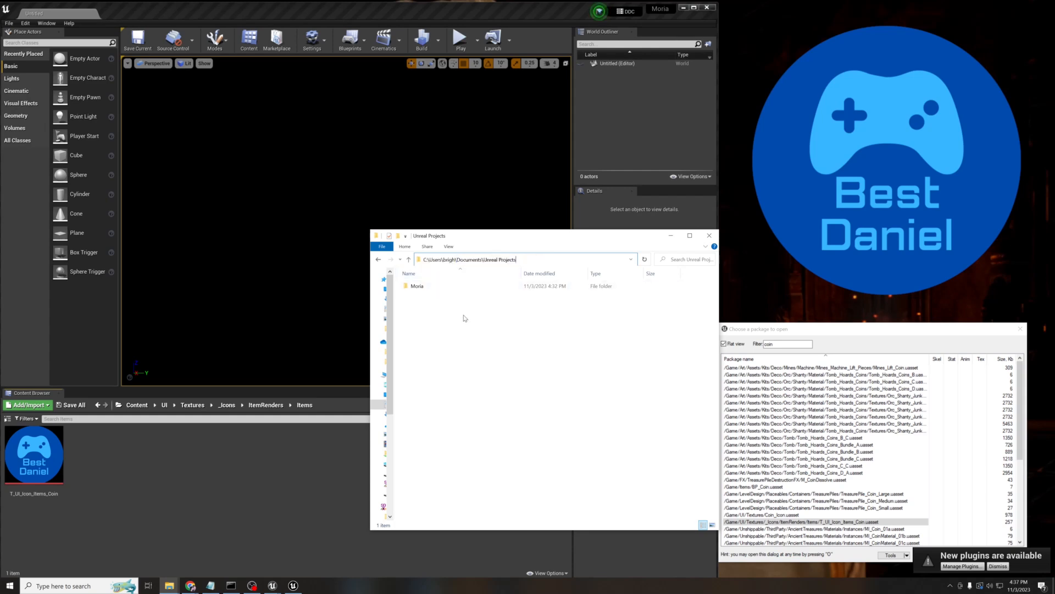
left_click(422, 287)
double_click(422, 287)
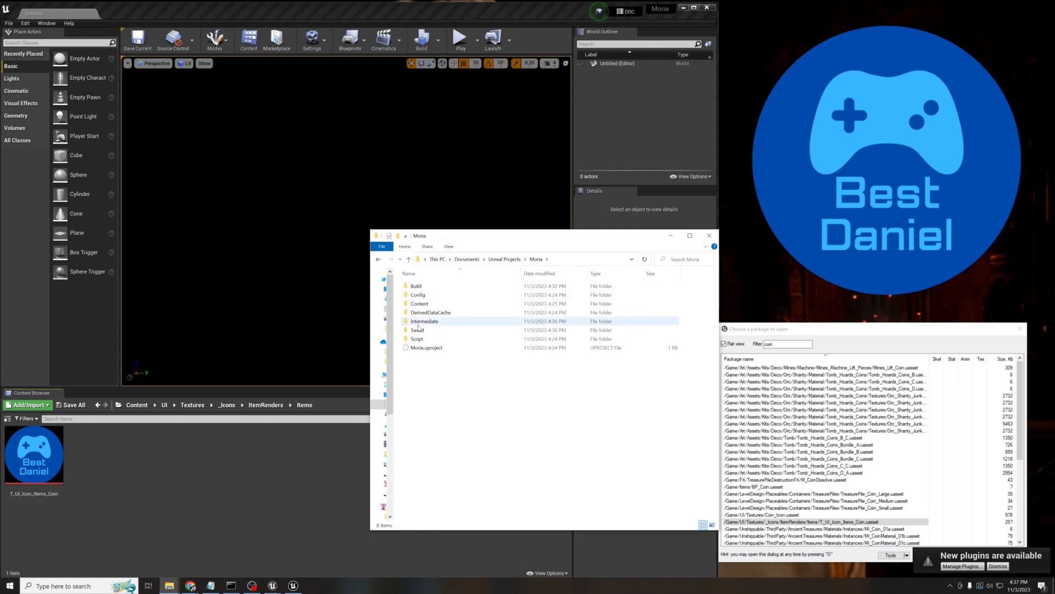
double_click(420, 330)
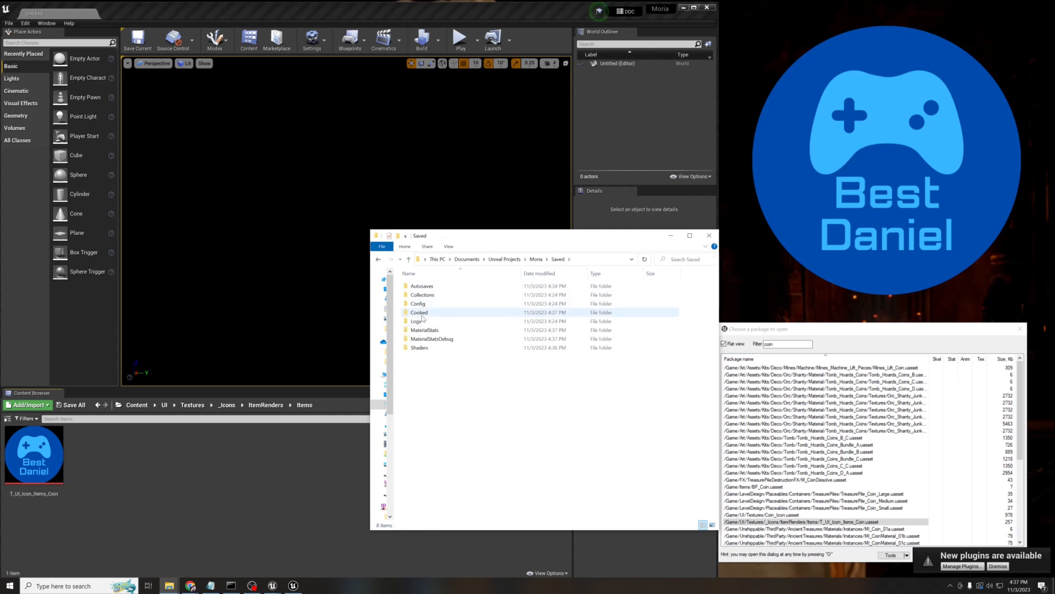
double_click(420, 312)
double_click(420, 288)
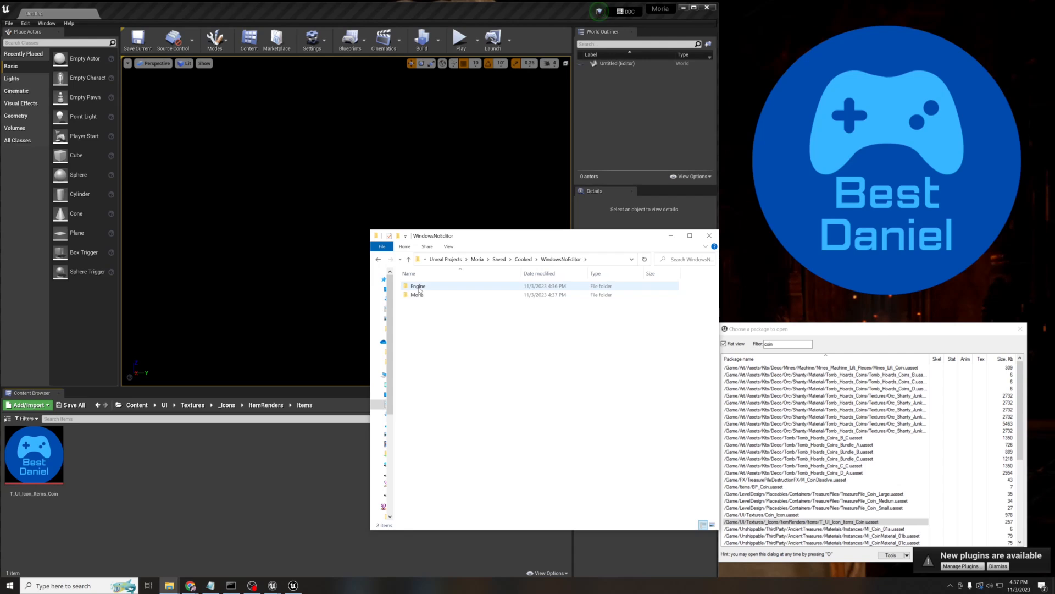
double_click(421, 292)
double_click(420, 287)
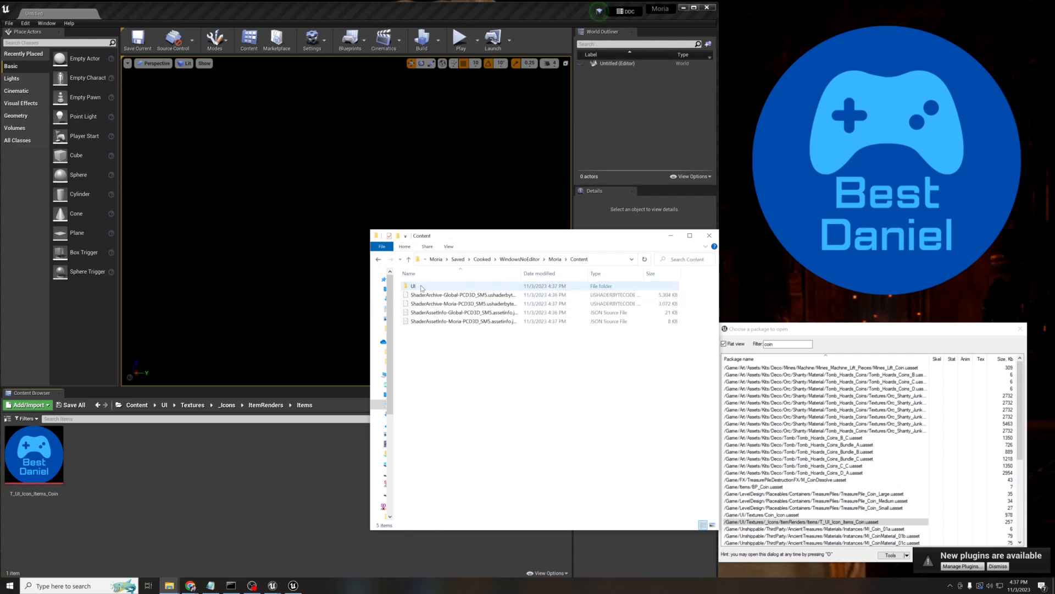
Go to UI\Textures\_Icons\ItemRenders\Items and select the cooked T_UI_Icon_Items_Coin .uasset, .ubulk and .uexp files.
double_click(422, 286)
double_click(422, 286)
double_click(422, 287)
double_click(421, 287)
double_click(421, 286)
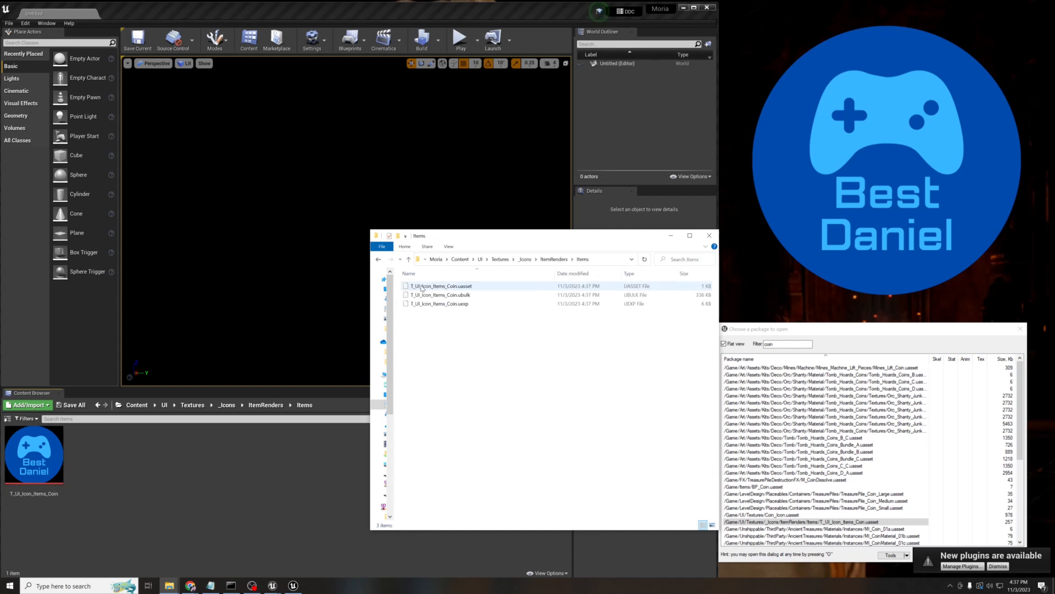
left_click_drag(448, 323, 448, 285)
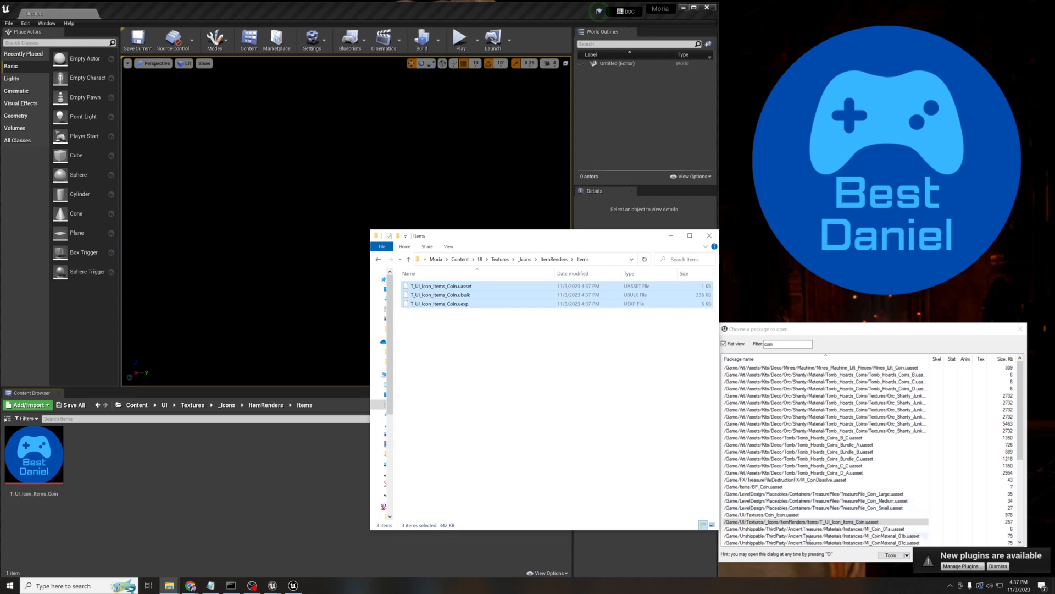
In the Moria project folder, open CreatePak.bat for editing, examine its UnrealPak.exe path and -Create argument, and close it.
left_click(552, 260)
left_click(525, 260)
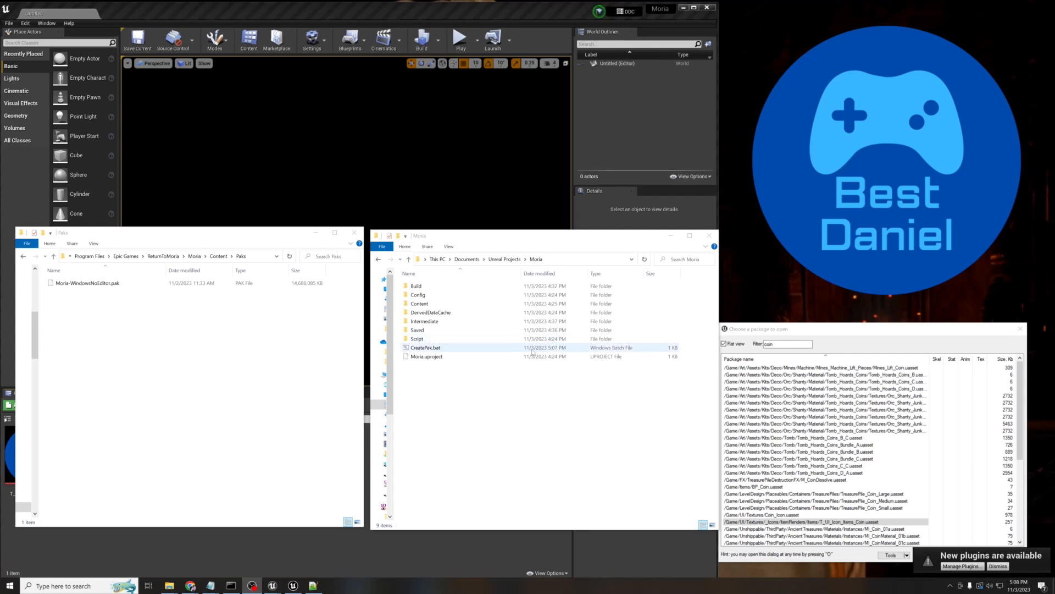
left_click(430, 348)
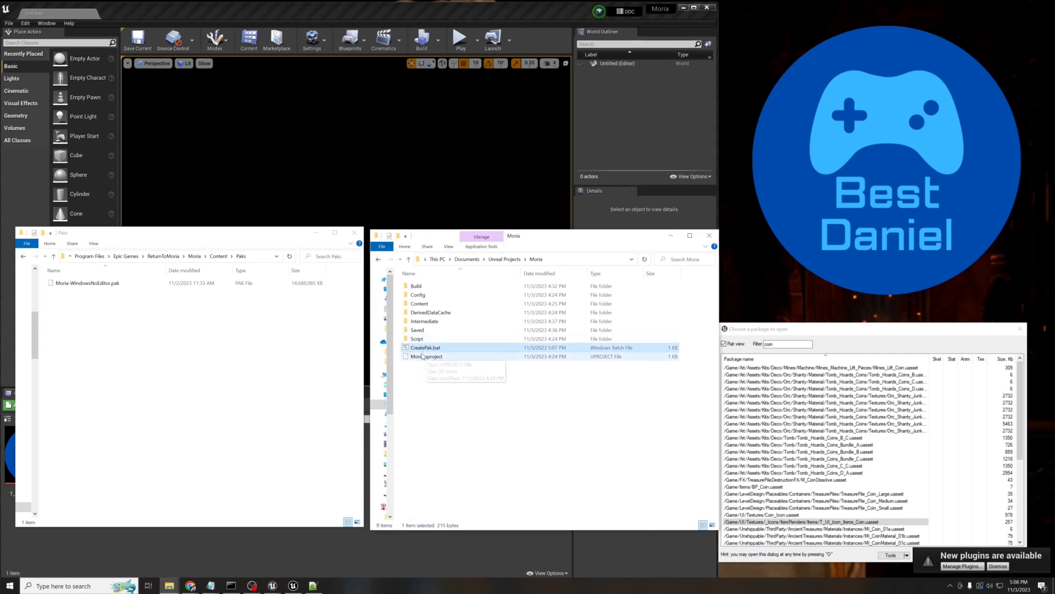
right_click(426, 348)
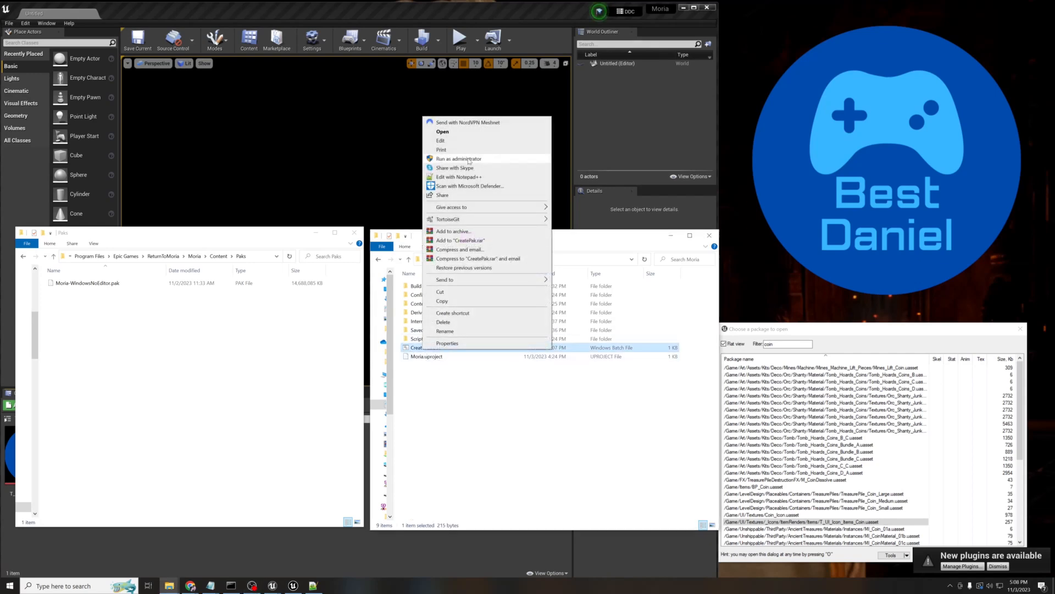
left_click(446, 141)
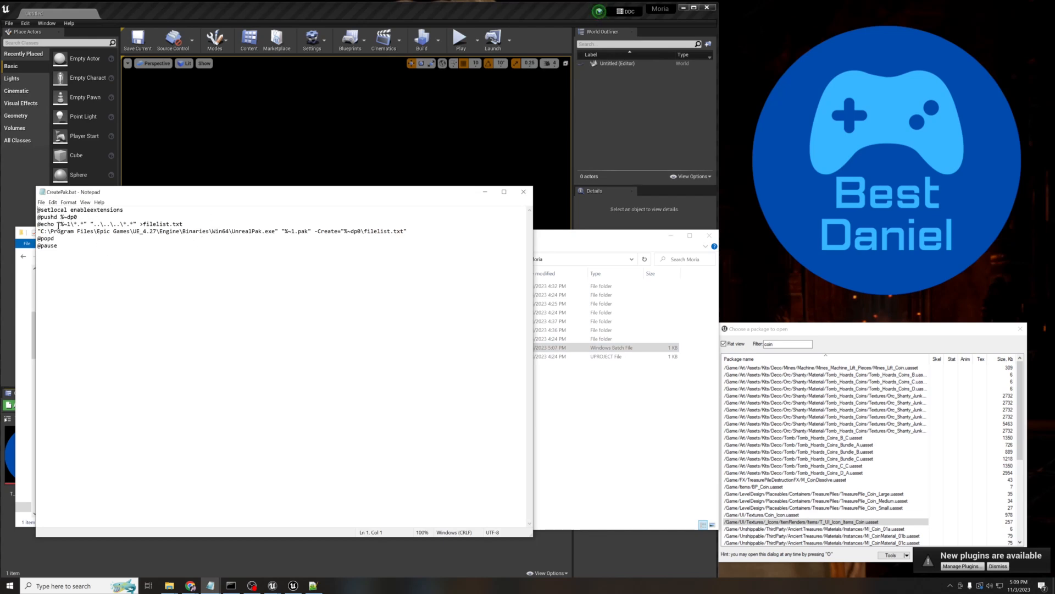
left_click_drag(41, 232, 276, 232)
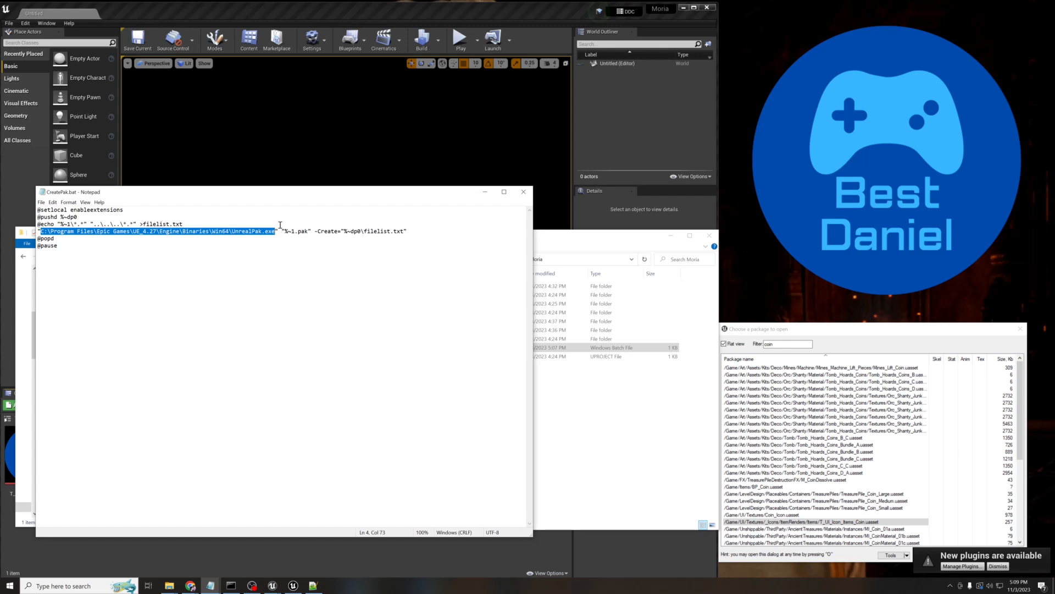
left_click_drag(315, 231, 412, 233)
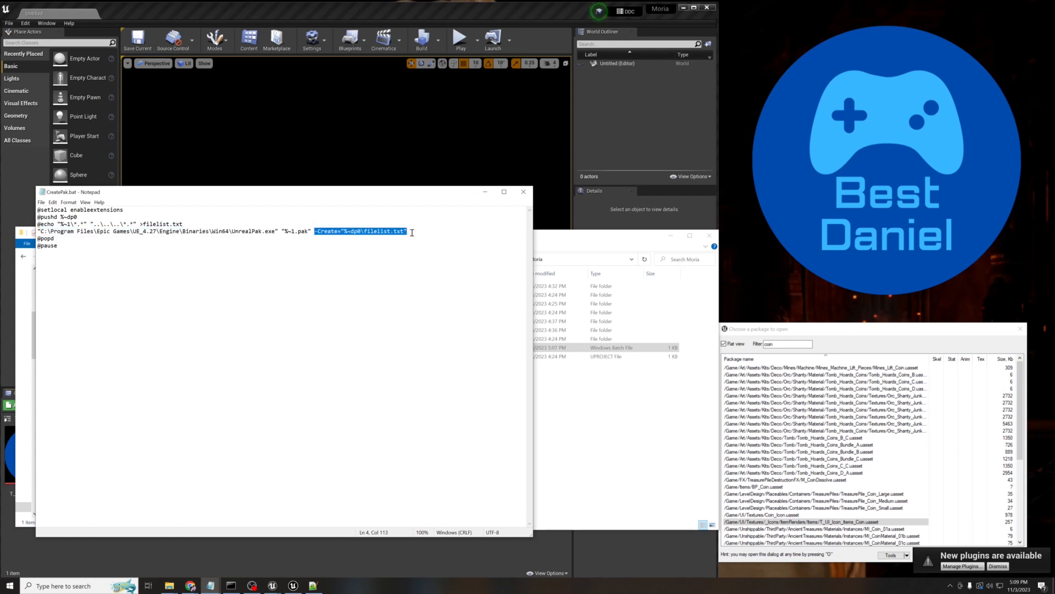
left_click(523, 192)
Create a folder named Best_Daniel_Net_P in the Moria project folder and open it.
right_click(454, 388)
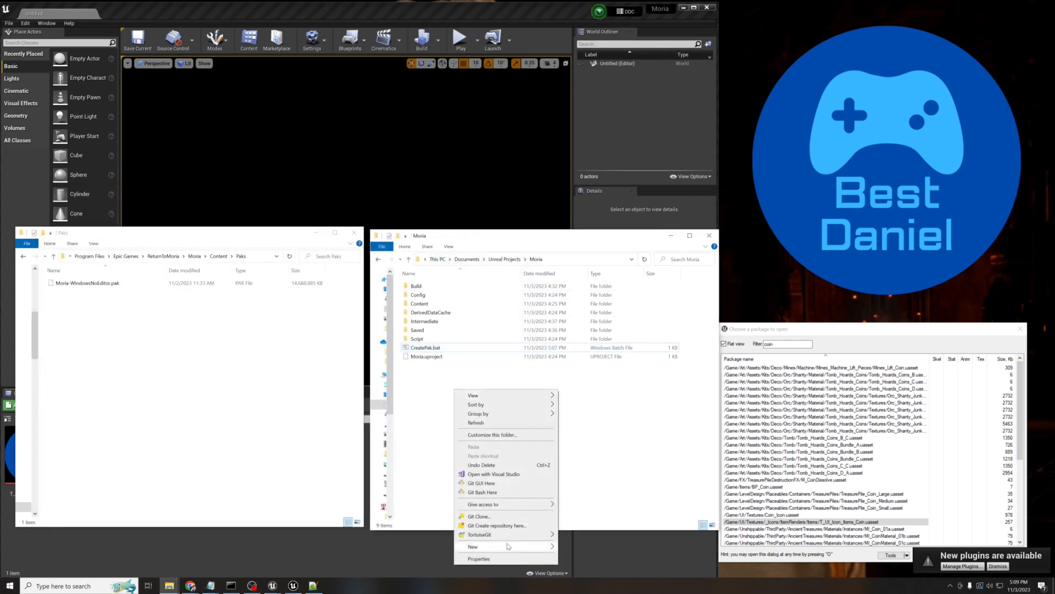
mouse_move(495, 546)
left_click(575, 453)
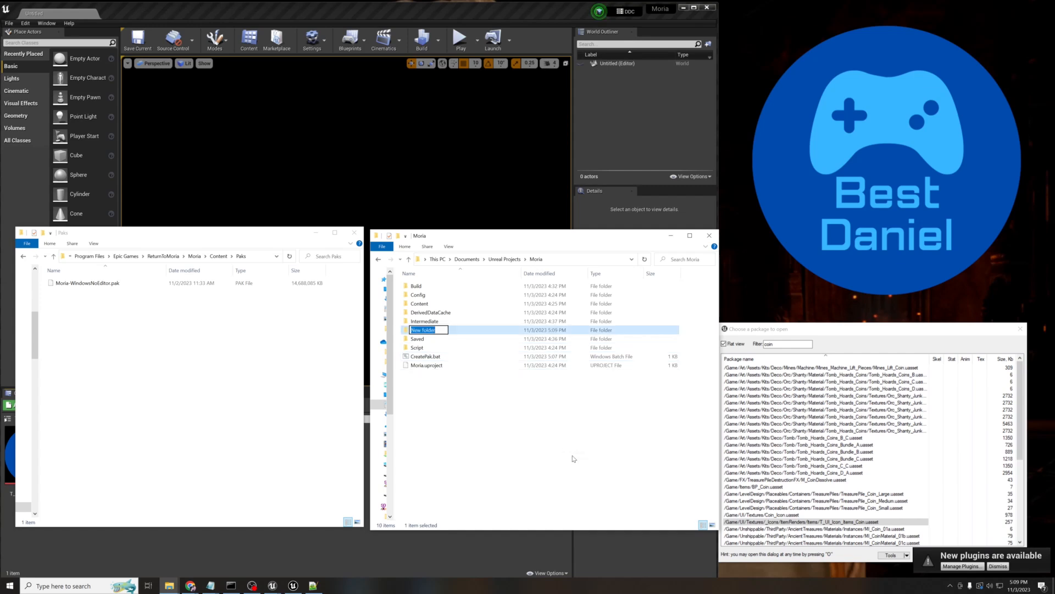
type("Best_Daniel_Net_FP")
key("Return")
key("Return")
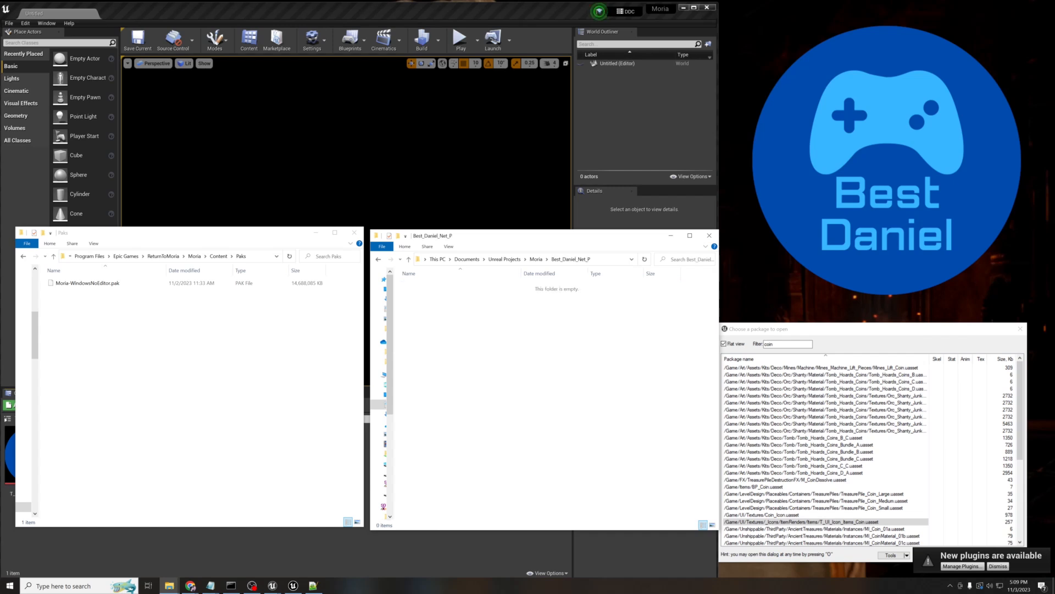
Create a Moria subfolder inside Best_Daniel_Net_P and open it.
right_click(505, 377)
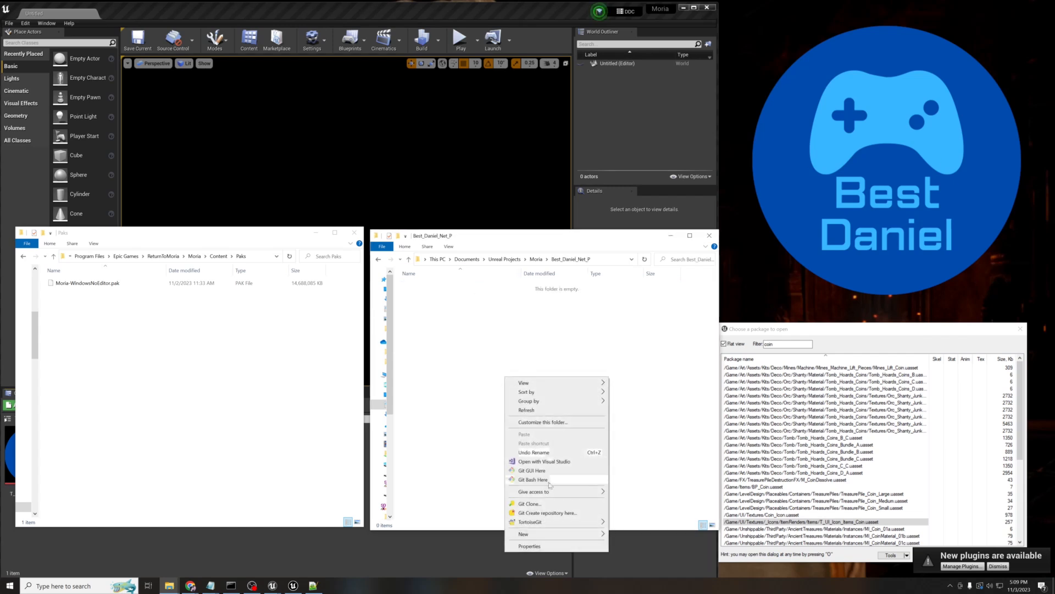
mouse_move(553, 536)
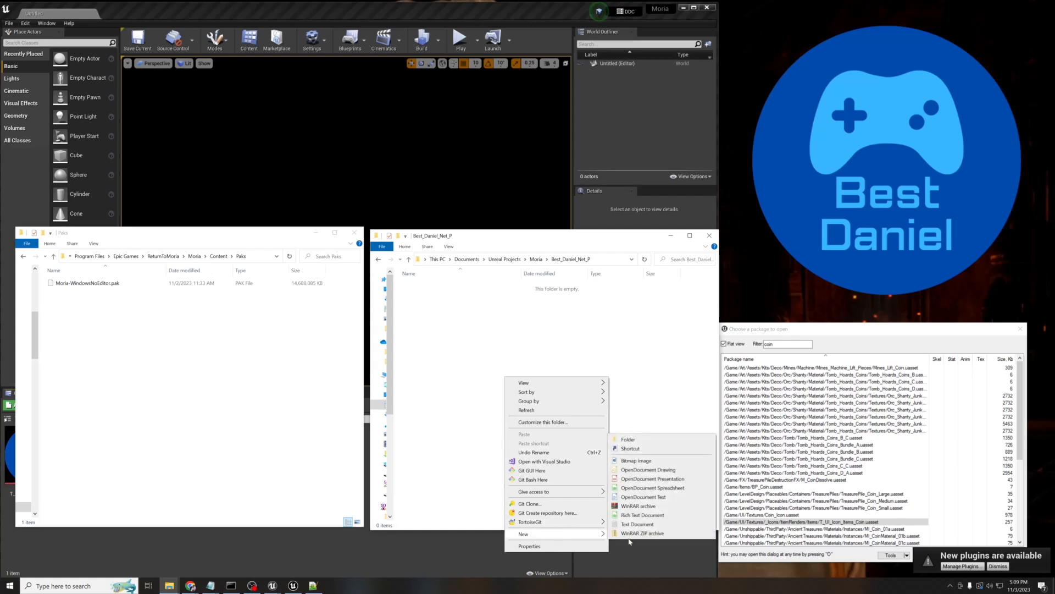
left_click(633, 440)
type("Moria")
key("Return")
key("Return")
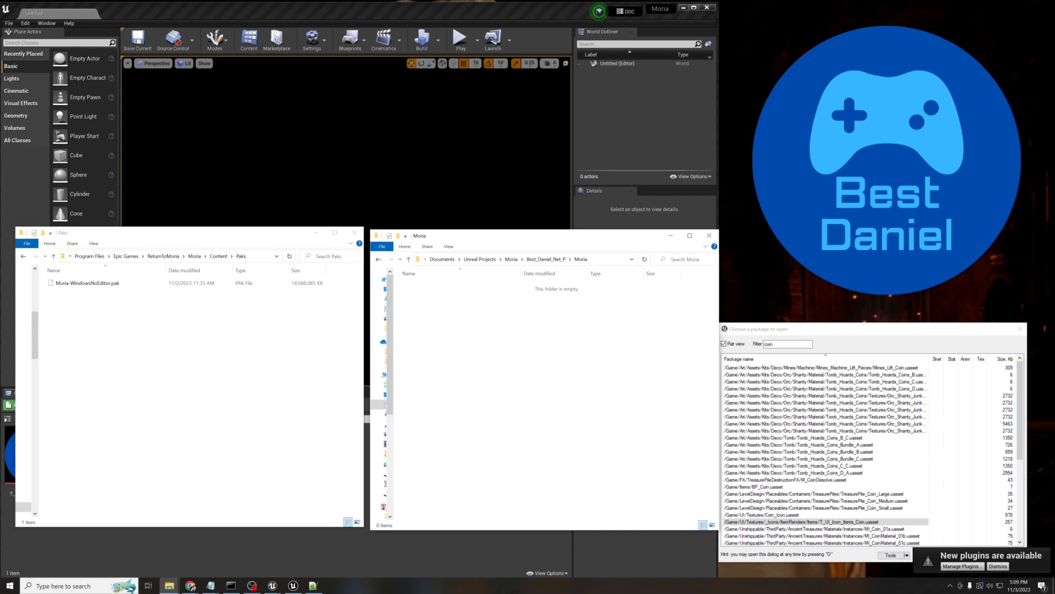
Create a Content subfolder inside Best_Daniel_Net_P\Moria.
right_click(539, 361)
mouse_move(572, 516)
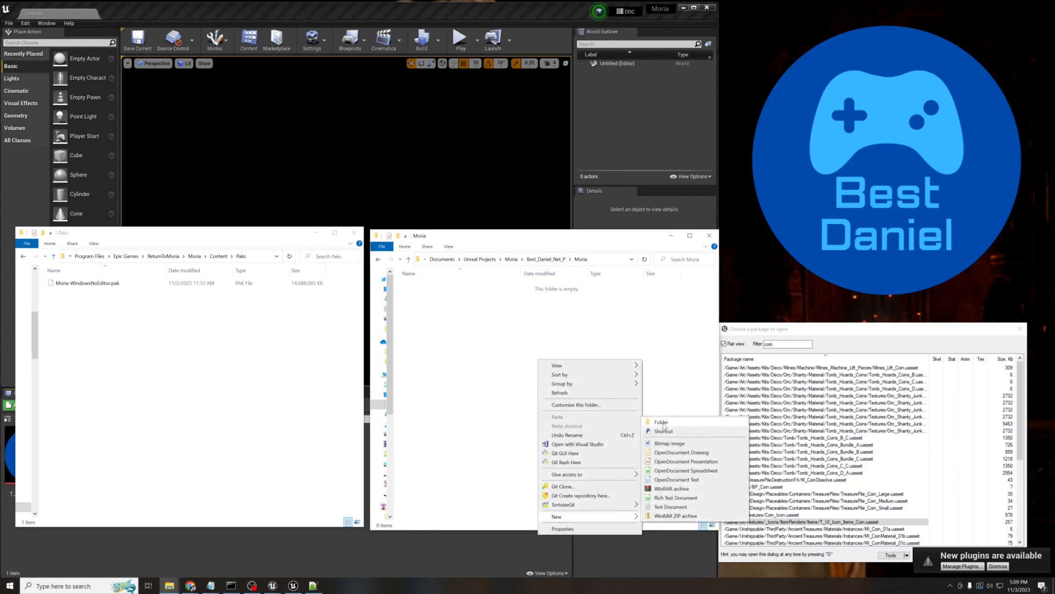
left_click(665, 427)
type("Content")
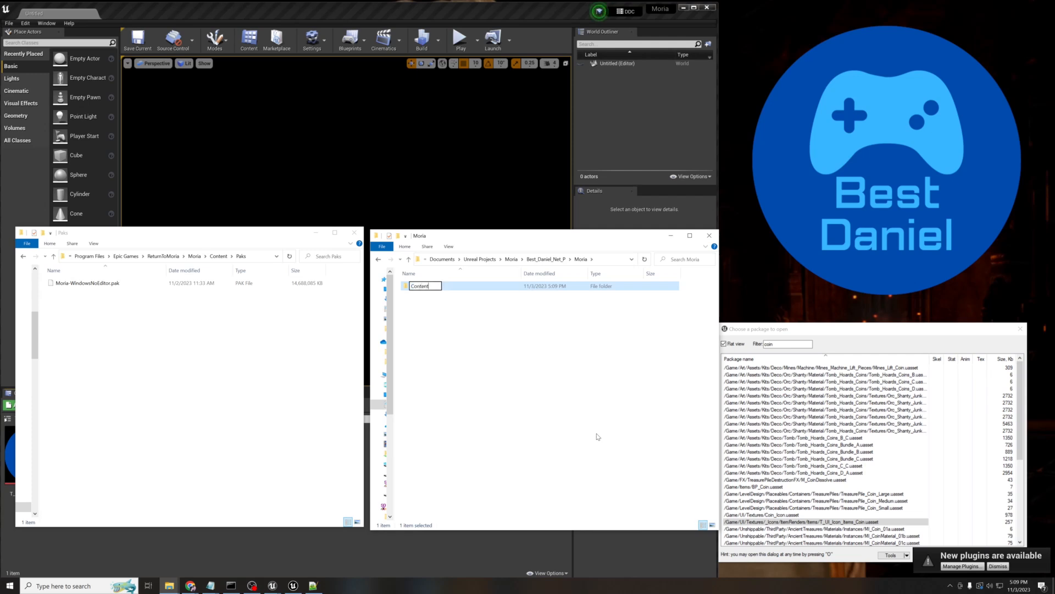
key("Return")
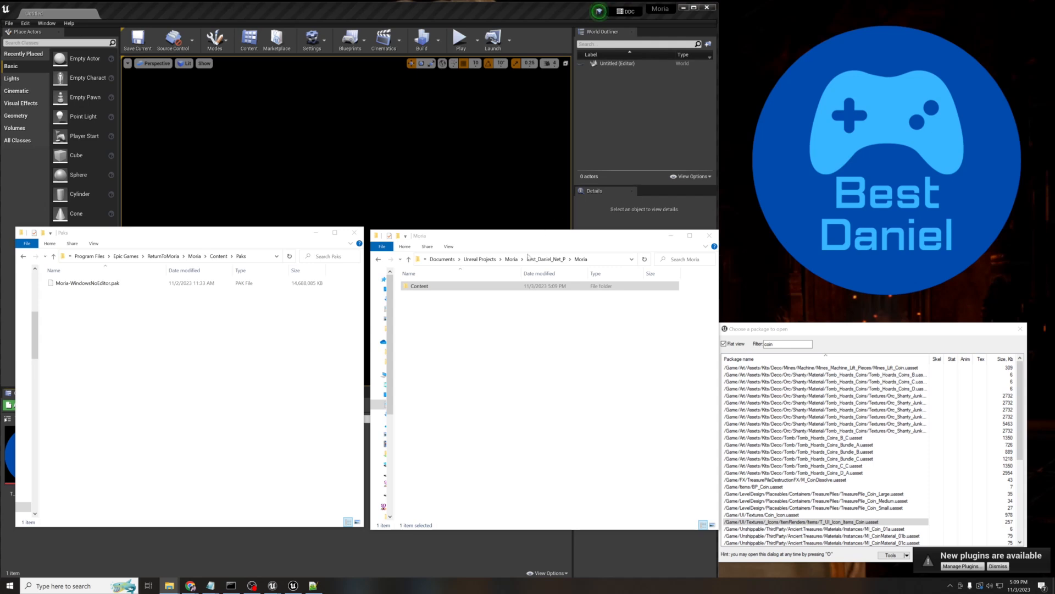
left_click(431, 290)
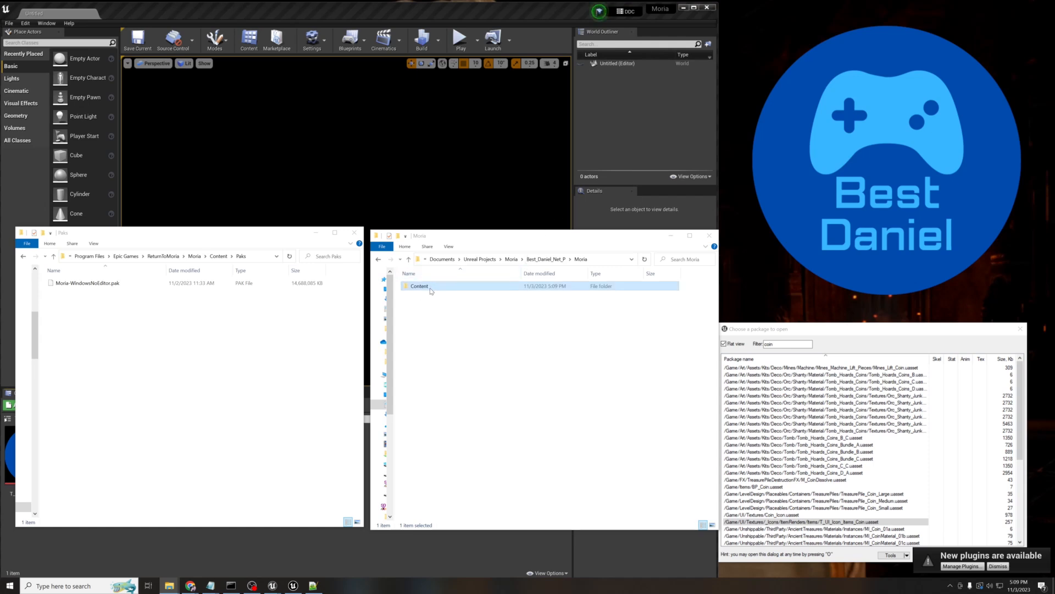
Go to the project's Saved\Cooked\WindowsNoEditor\Moria\Content folder and copy the cooked UI folder.
left_click(511, 259)
left_click(416, 340)
double_click(416, 340)
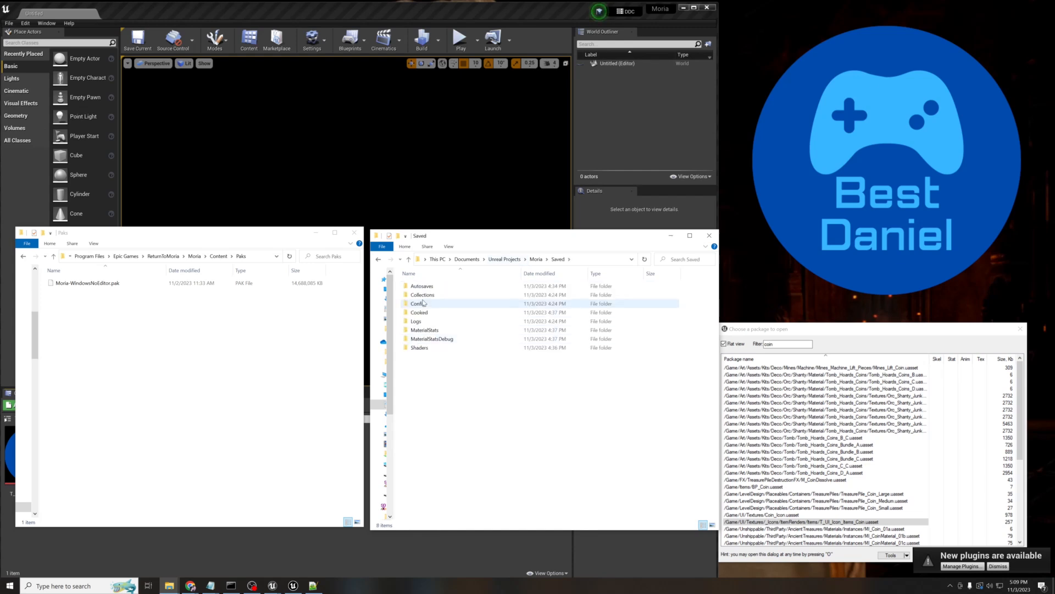
double_click(417, 315)
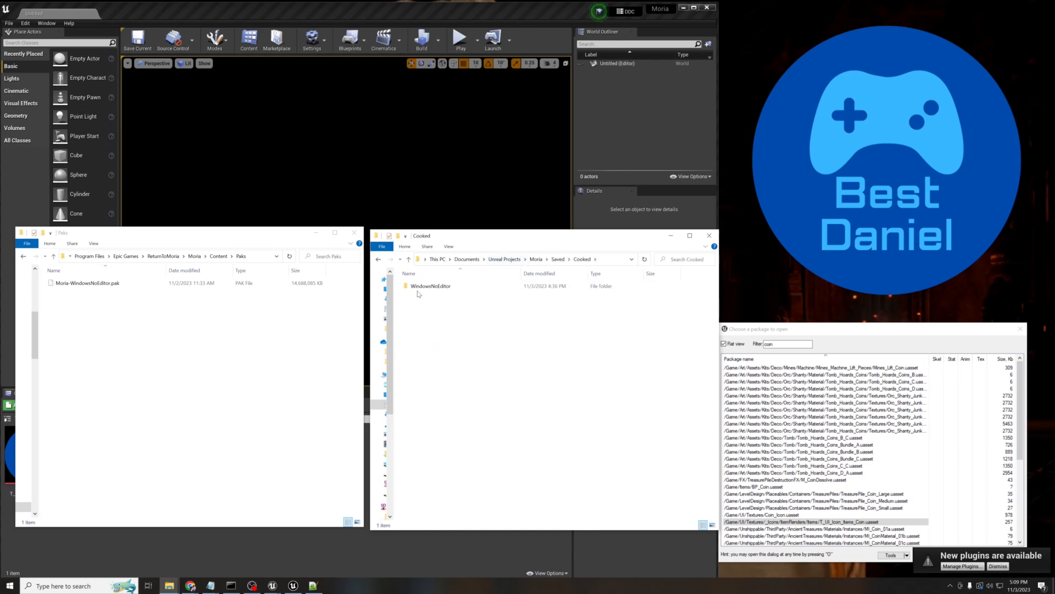
left_click(419, 290)
double_click(419, 288)
double_click(419, 293)
left_click(419, 290)
double_click(419, 289)
left_click_drag(489, 352, 476, 310)
left_click(463, 285)
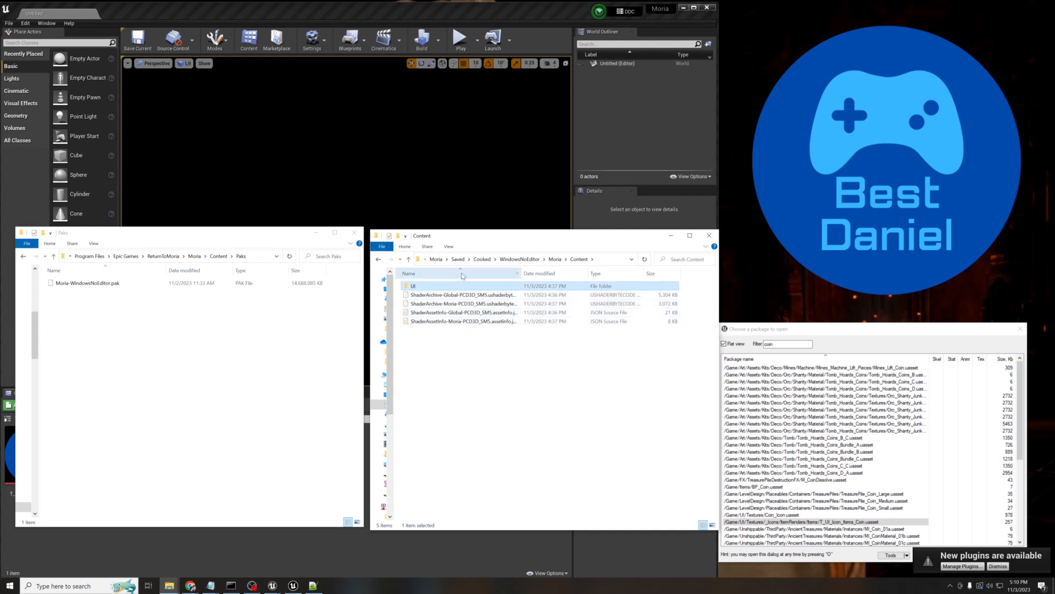
Paste the UI folder into Best_Daniel_Net_P\Moria\Content in the project folder.
left_click(436, 259)
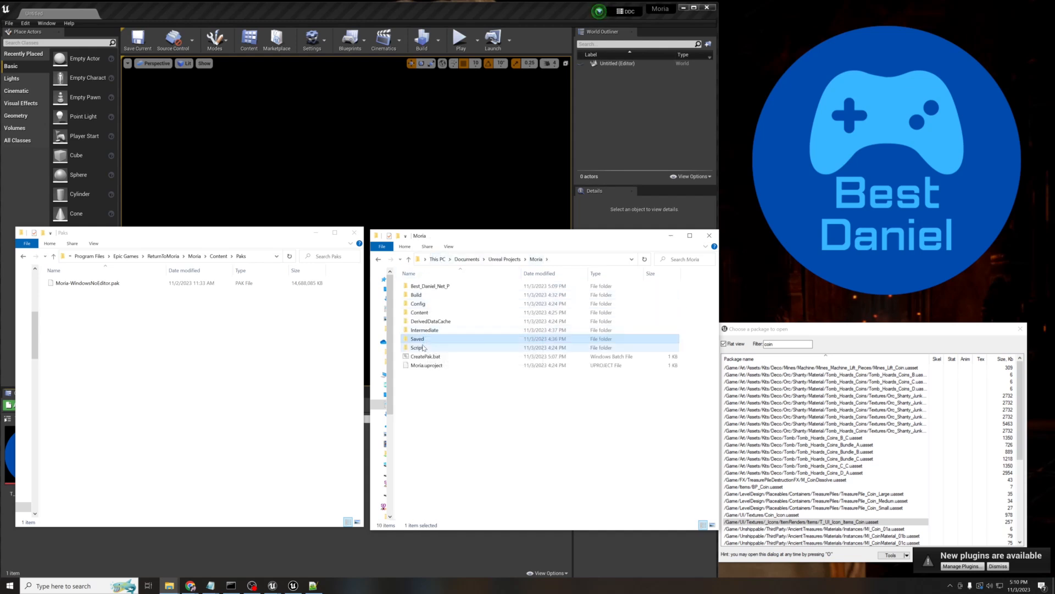
double_click(423, 286)
double_click(415, 286)
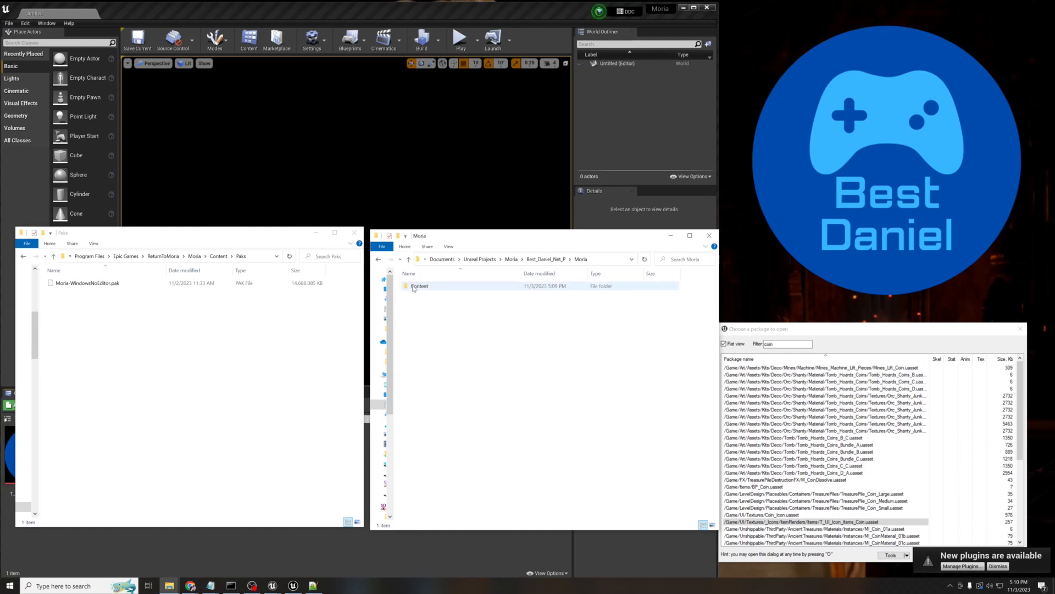
double_click(426, 291)
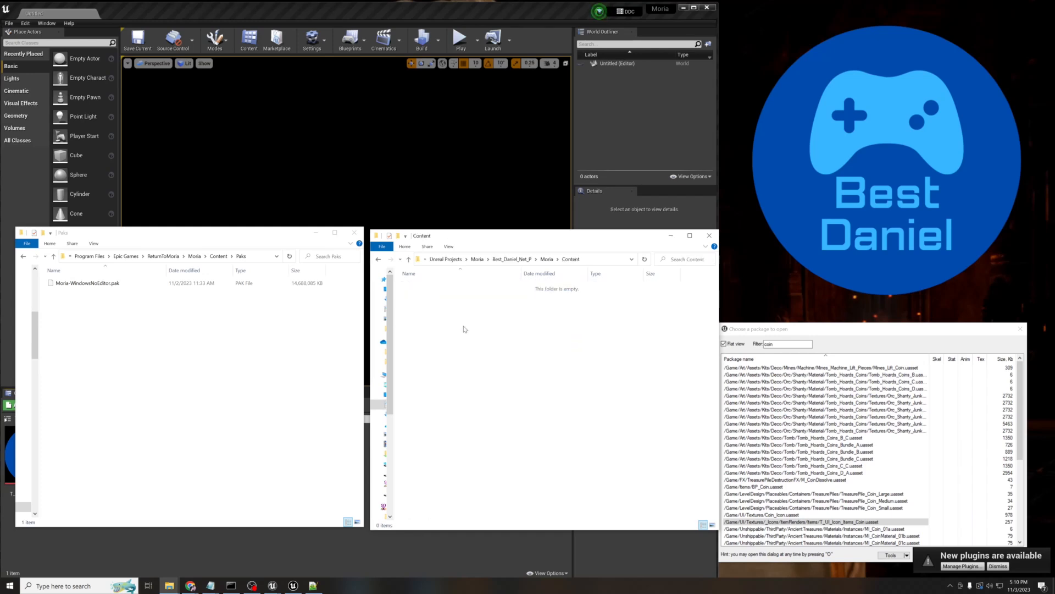
key("ctrl+v")
Check the pasted coin icon files in UI\Textures\_Icons\ItemRenders\Items.
double_click(435, 287)
double_click(434, 287)
double_click(434, 287)
double_click(434, 287)
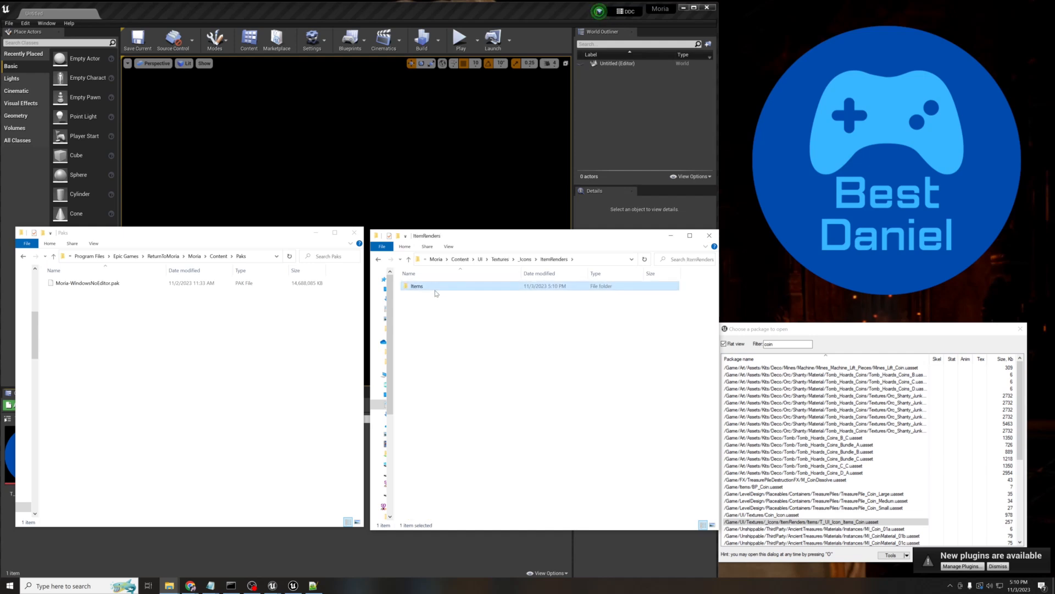
double_click(434, 287)
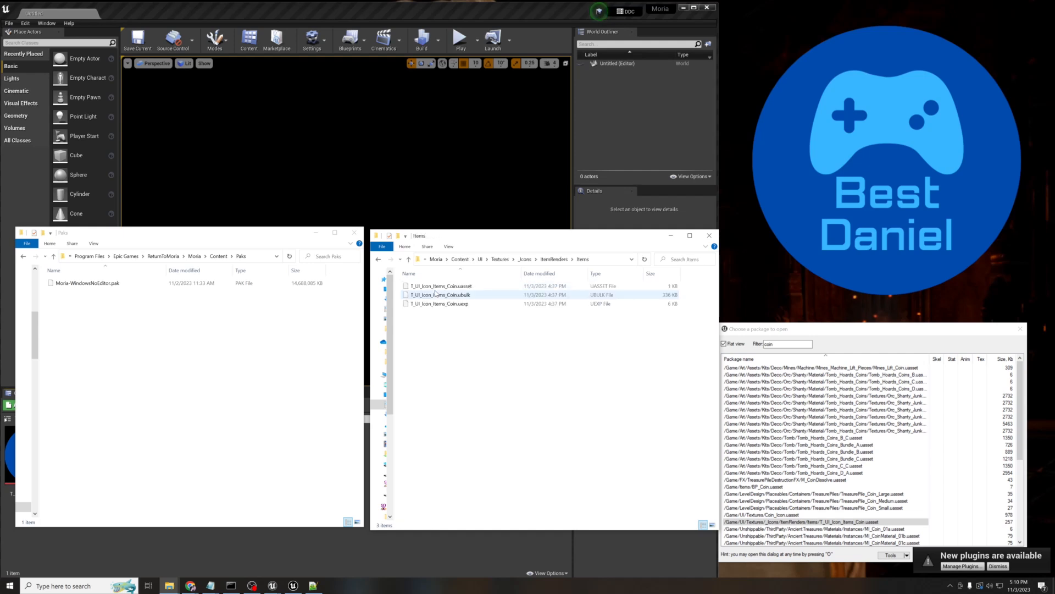
Return to the Moria project folder, pack the Best_Daniel_Net_P folder with CreatePak.bat, and dismiss the console.
left_click(435, 260)
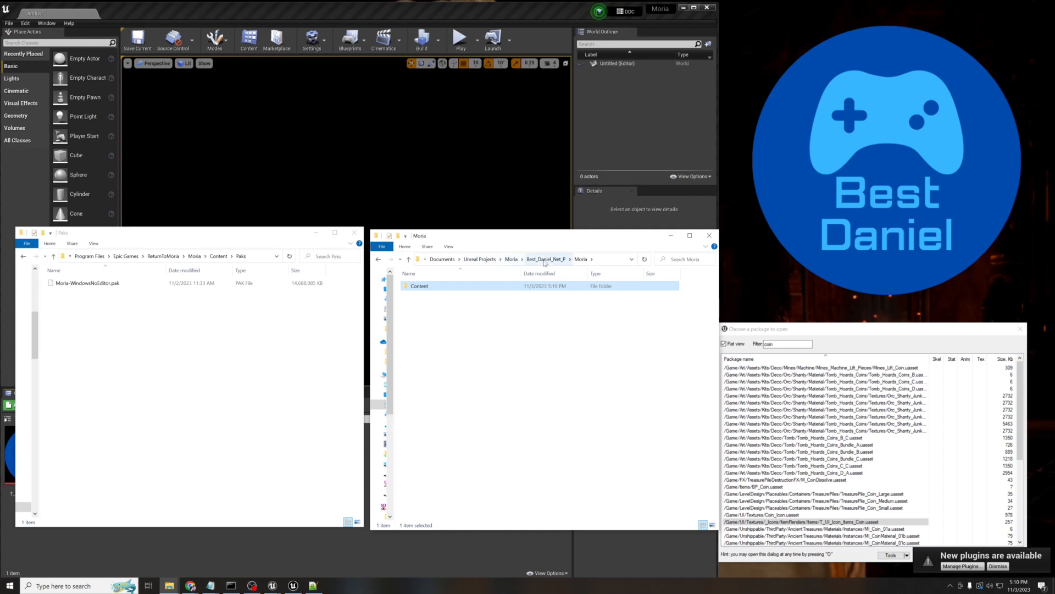
left_click(512, 260)
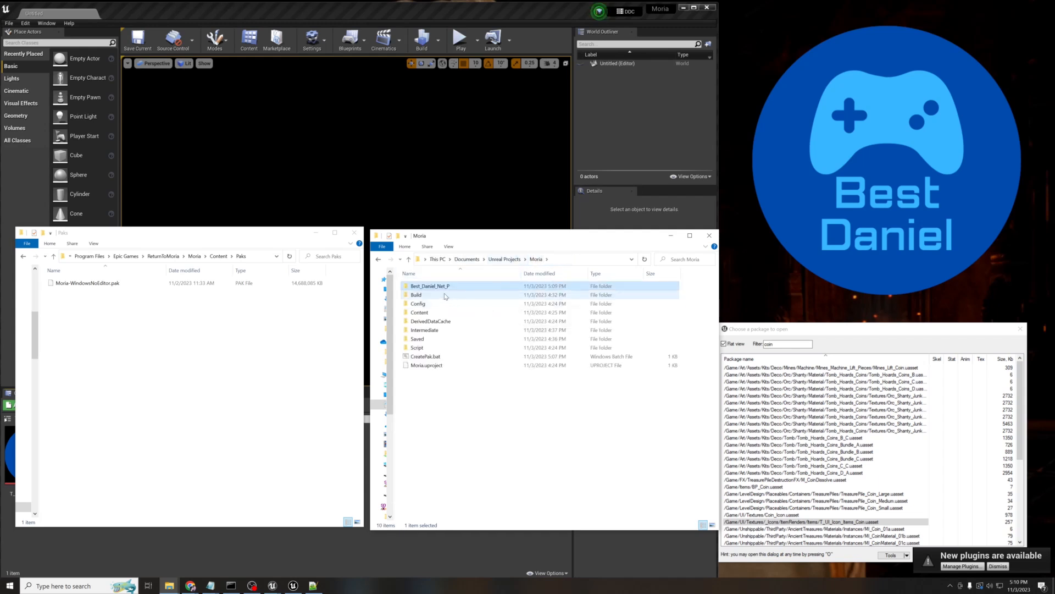
left_click_drag(439, 287, 434, 358)
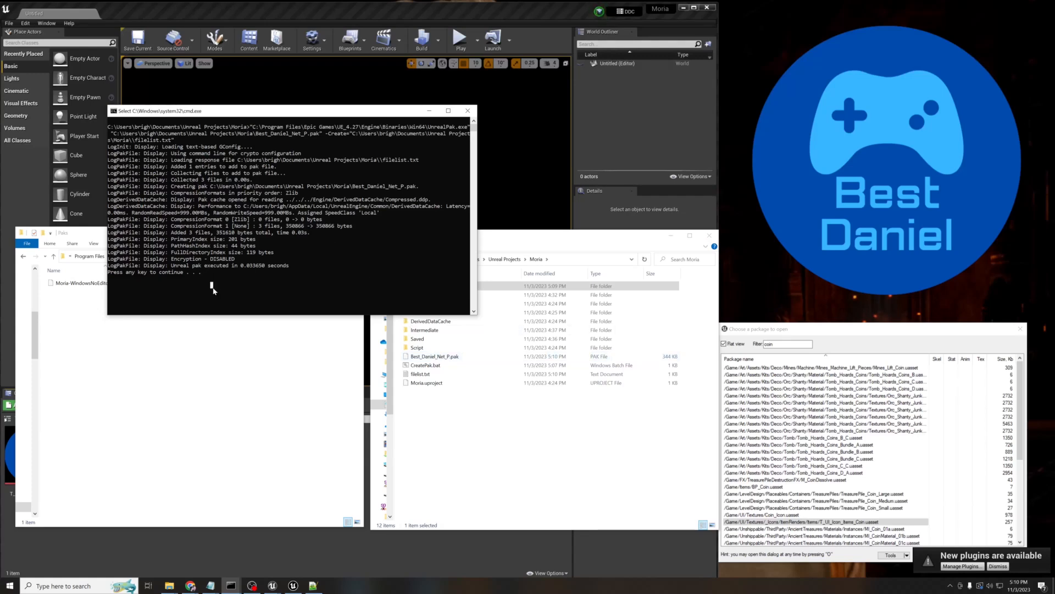
key("Return")
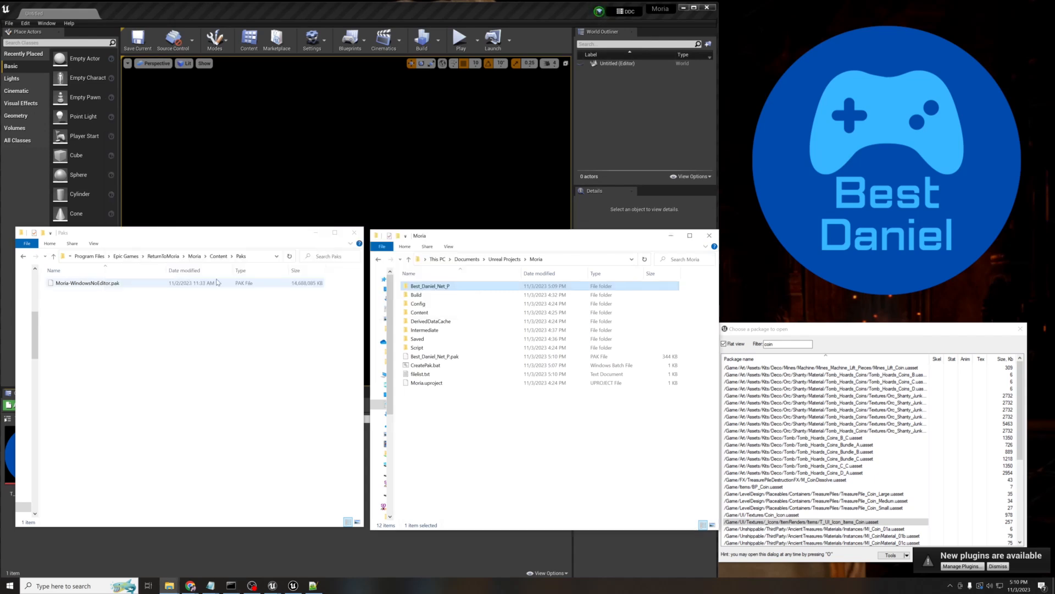
Copy Best_Daniel_Net_P.pak into the game's ReturnToMoria\Moria\Content\Paks folder.
left_click(456, 356)
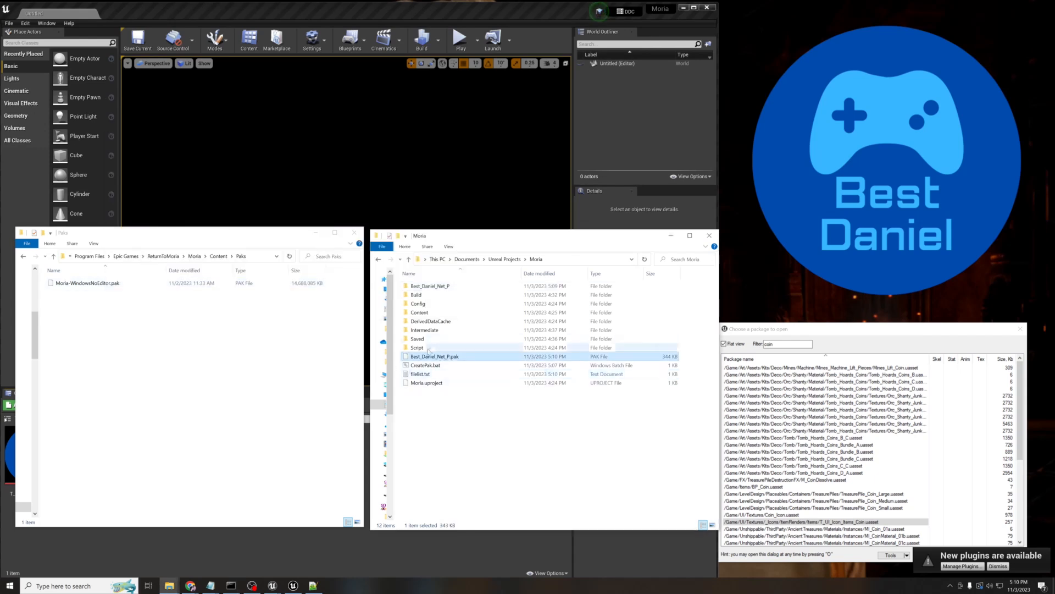
left_click(210, 344)
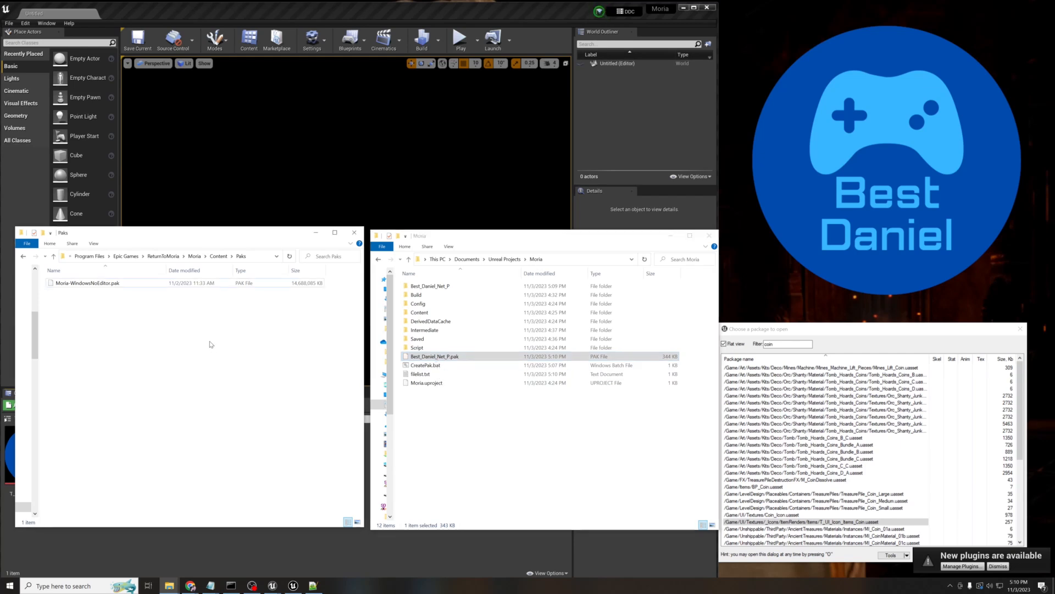
left_click(256, 256)
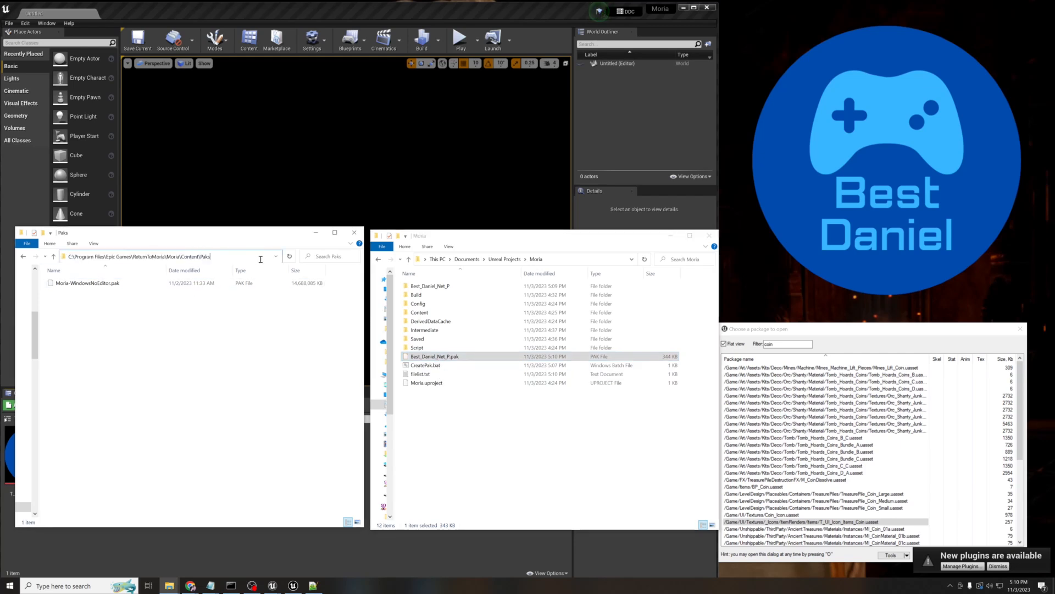
left_click(158, 314)
key("ctrl+v")
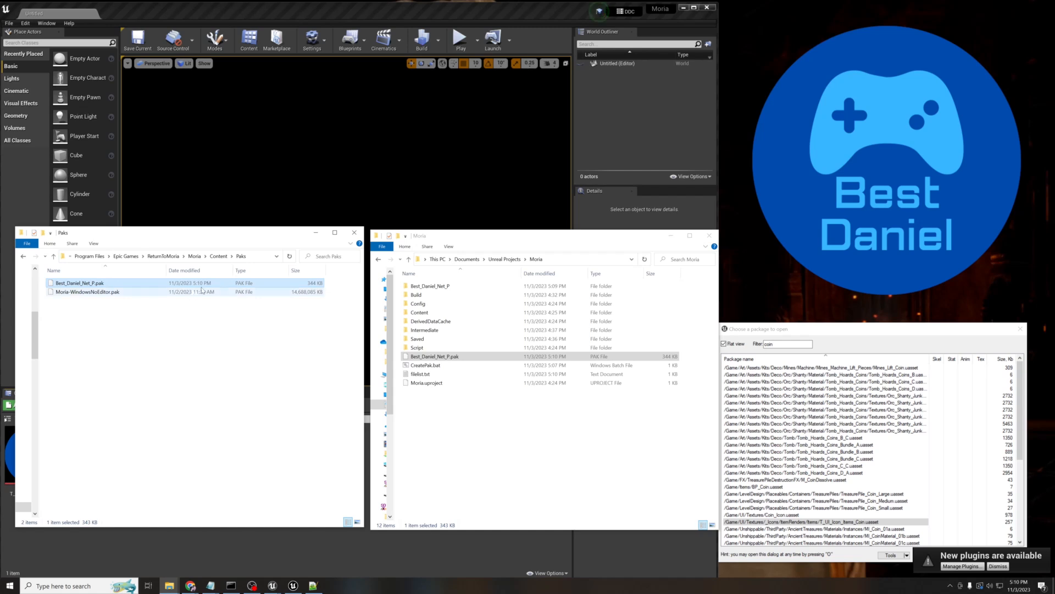
Minimize the Unreal Editor windows and launch The Lord of the Rings: Return to Moria from the desktop.
left_click(684, 11)
left_click(684, 10)
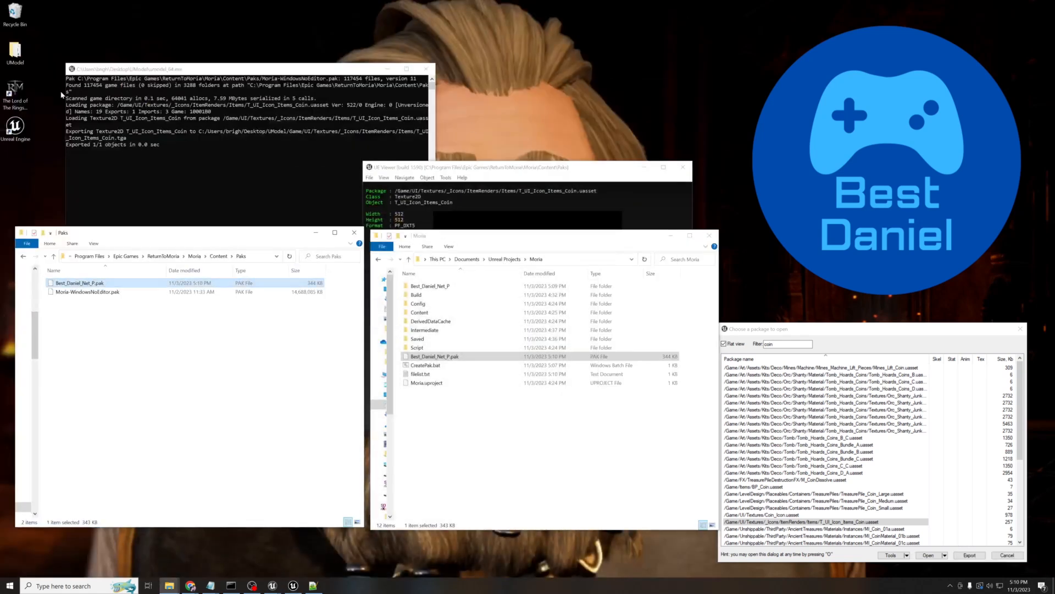
double_click(24, 94)
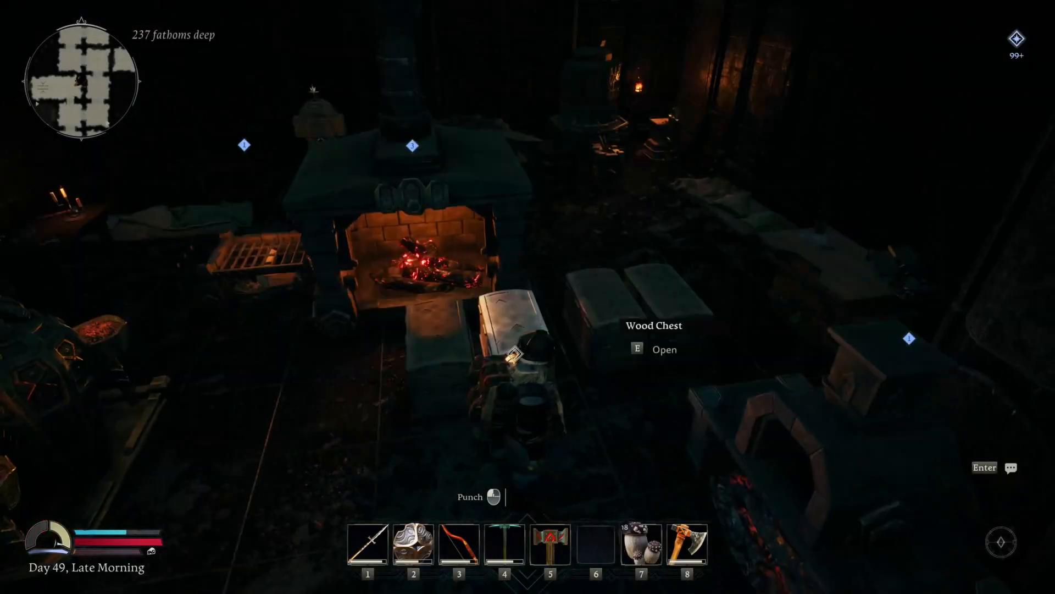
Open the Wood Chest in the game and move the Coin stack into the second slot of the inventory's third row.
key("e")
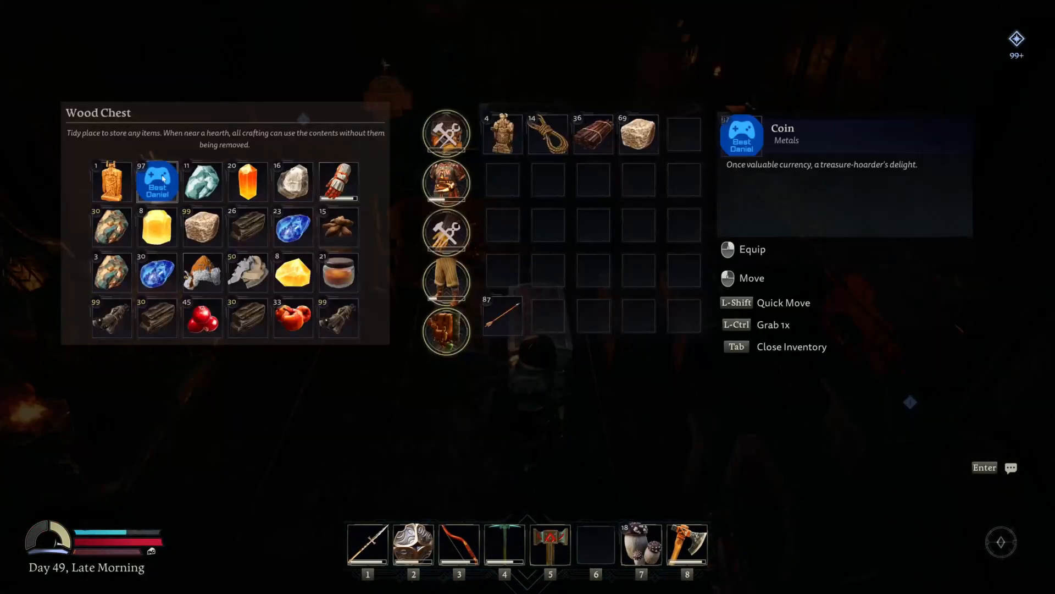
left_click_drag(257, 181, 550, 228)
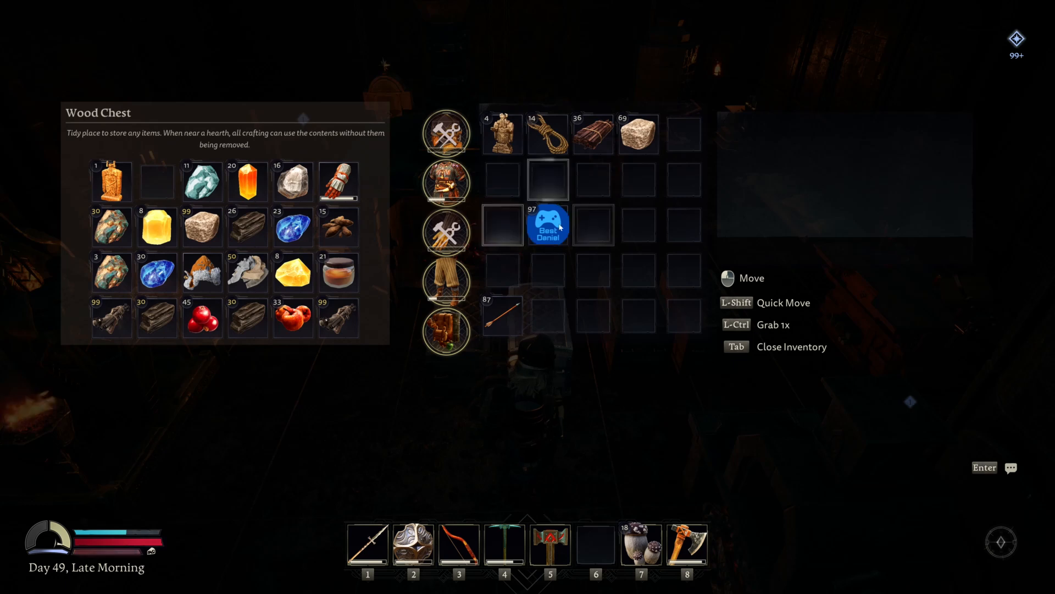
left_click(560, 227)
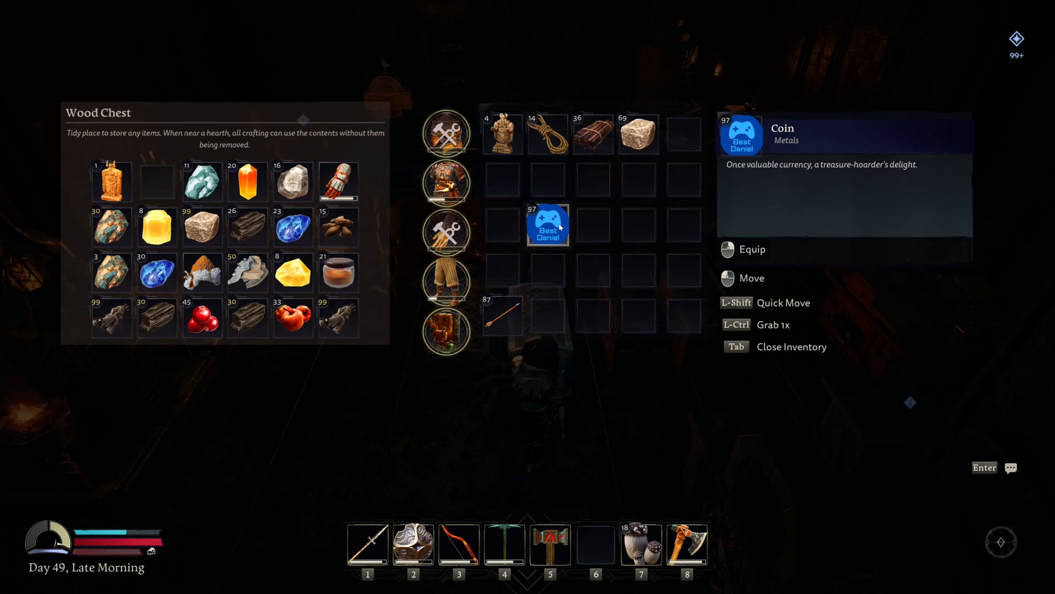